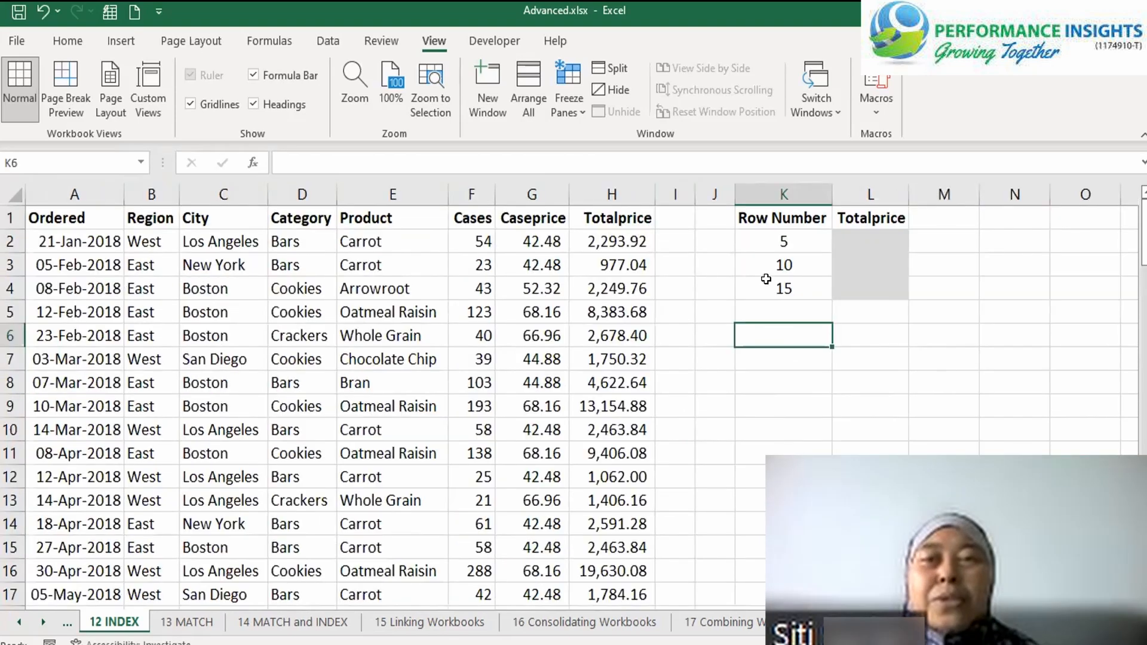
# Highlight the lookup cells K2:L4 and the Totalprice data in column H to review the lookup task
pyautogui.moveTo(773, 239); pyautogui.dragTo(783, 287)
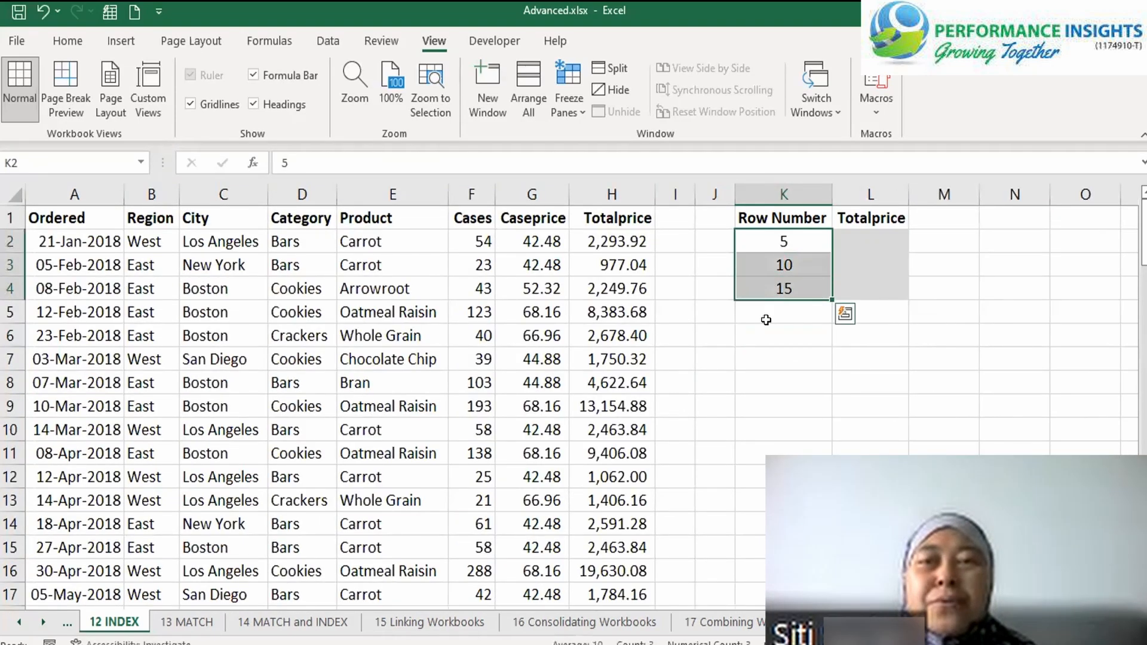
pyautogui.moveTo(890, 235); pyautogui.dragTo(884, 293)
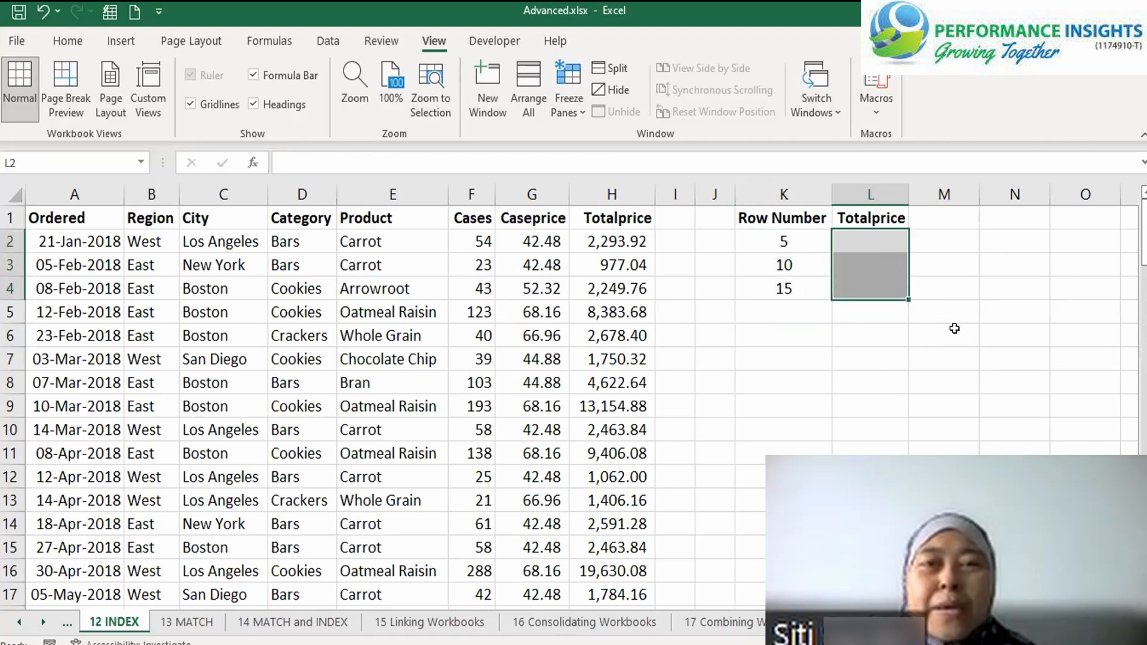
pyautogui.click(631, 194)
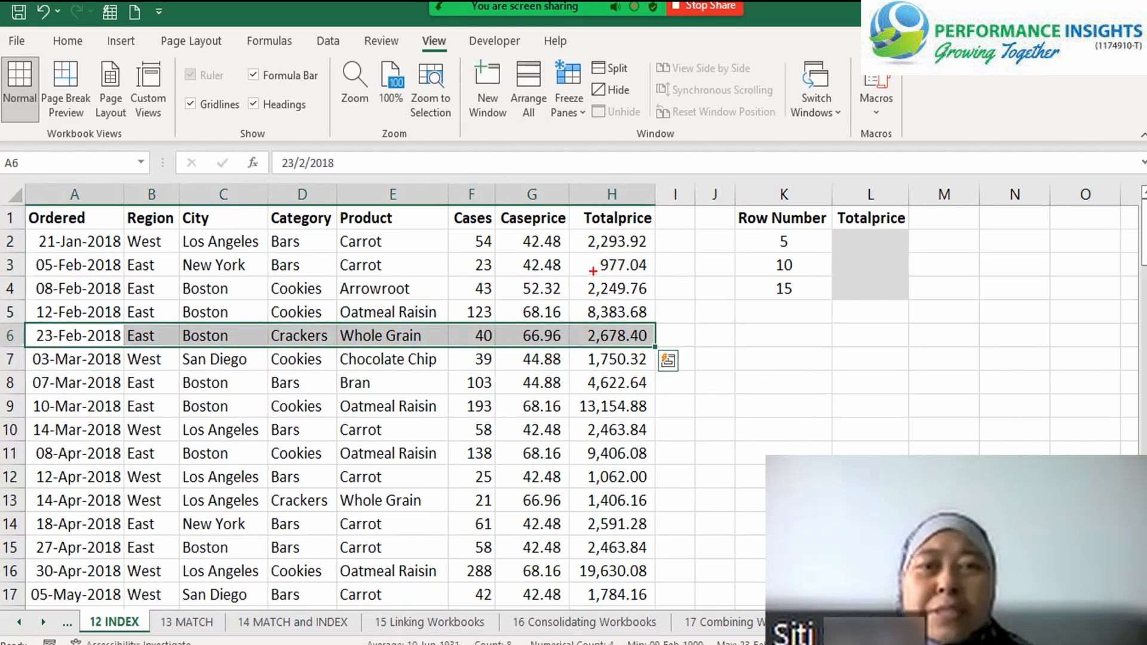
# Annotate the sheet with a red box around the Totalprice values, circles around H6, H11 and H16, and ticks beside row numbers 10 and 15
pyautogui.moveTo(568, 230)
pyautogui.mouseDown()
pyautogui.moveTo(647, 353)
pyautogui.moveTo(650, 623)
pyautogui.moveTo(652, 610)
pyautogui.mouseUp()
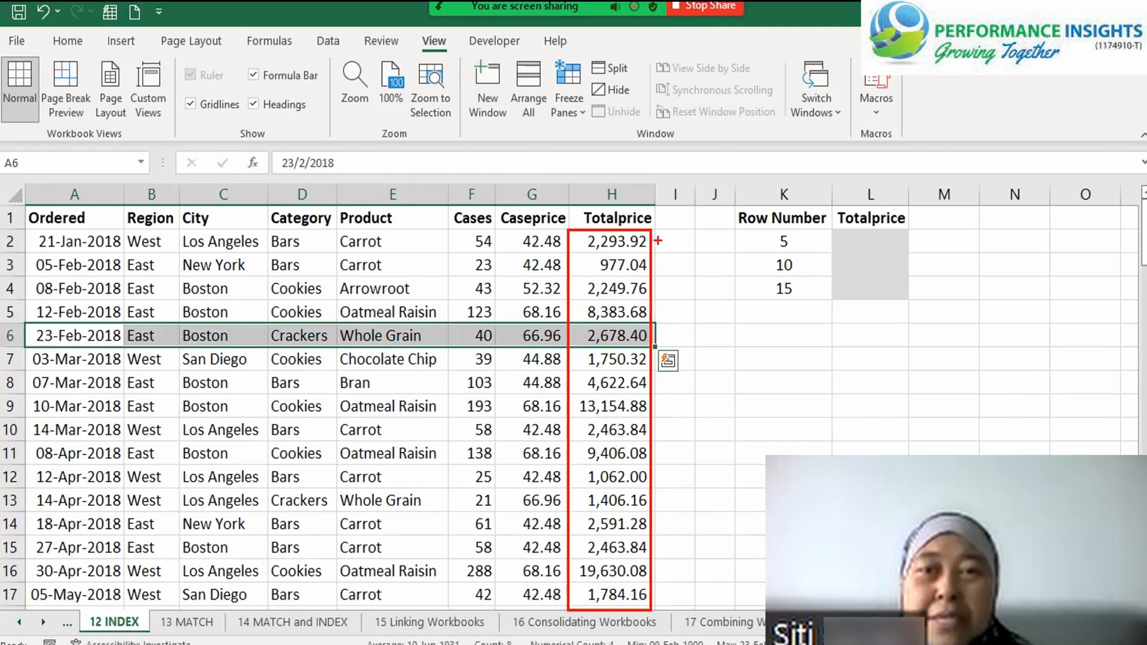
pyautogui.moveTo(660, 263)
pyautogui.mouseDown()
pyautogui.moveTo(675, 258)
pyautogui.moveTo(685, 328)
pyautogui.moveTo(627, 309)
pyautogui.moveTo(564, 331)
pyautogui.moveTo(645, 356)
pyautogui.moveTo(645, 315)
pyautogui.mouseUp()
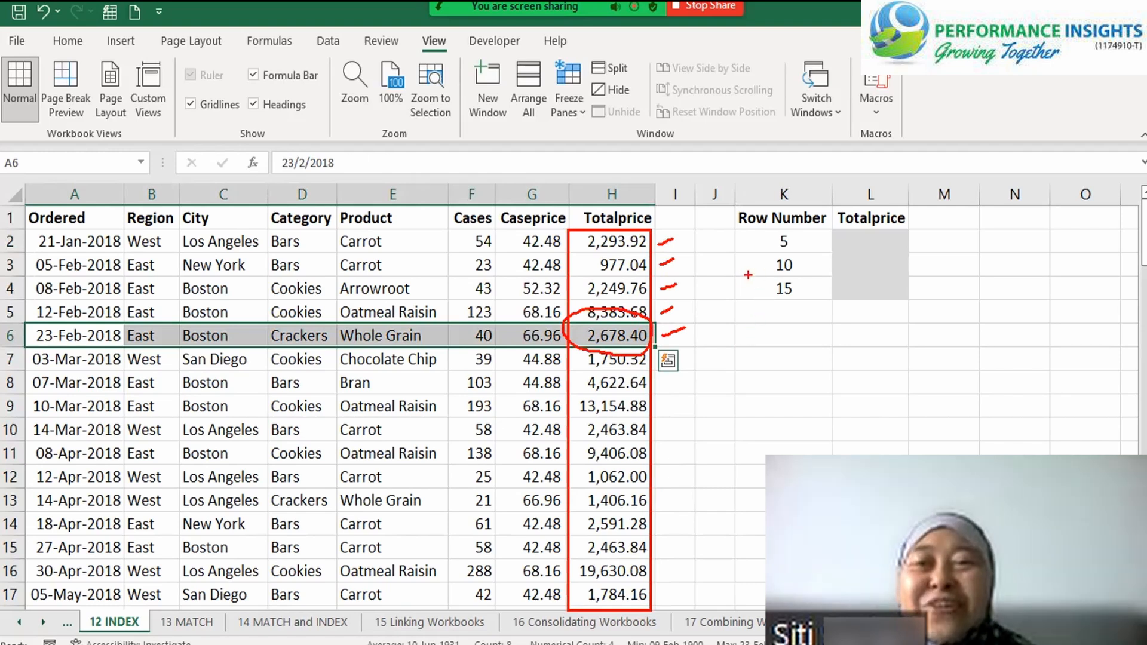
pyautogui.moveTo(748, 261)
pyautogui.mouseDown()
pyautogui.moveTo(755, 275)
pyautogui.moveTo(769, 256)
pyautogui.moveTo(776, 275)
pyautogui.mouseUp()
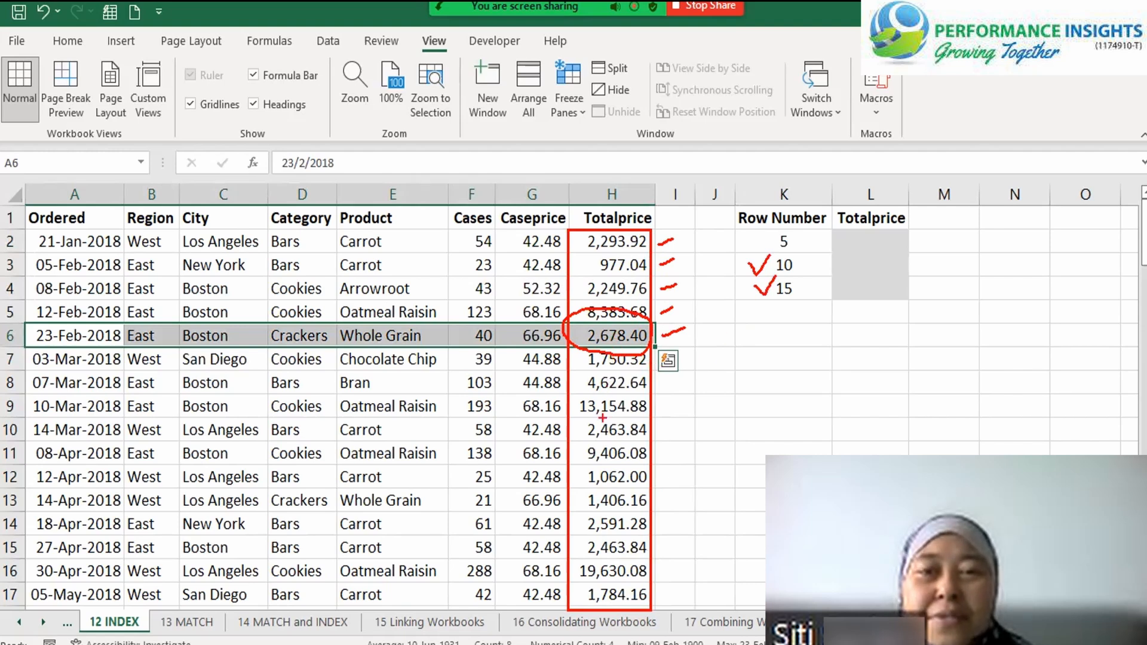
pyautogui.moveTo(591, 438)
pyautogui.mouseDown()
pyautogui.moveTo(560, 455)
pyautogui.moveTo(650, 466)
pyautogui.moveTo(658, 435)
pyautogui.moveTo(586, 431)
pyautogui.mouseUp()
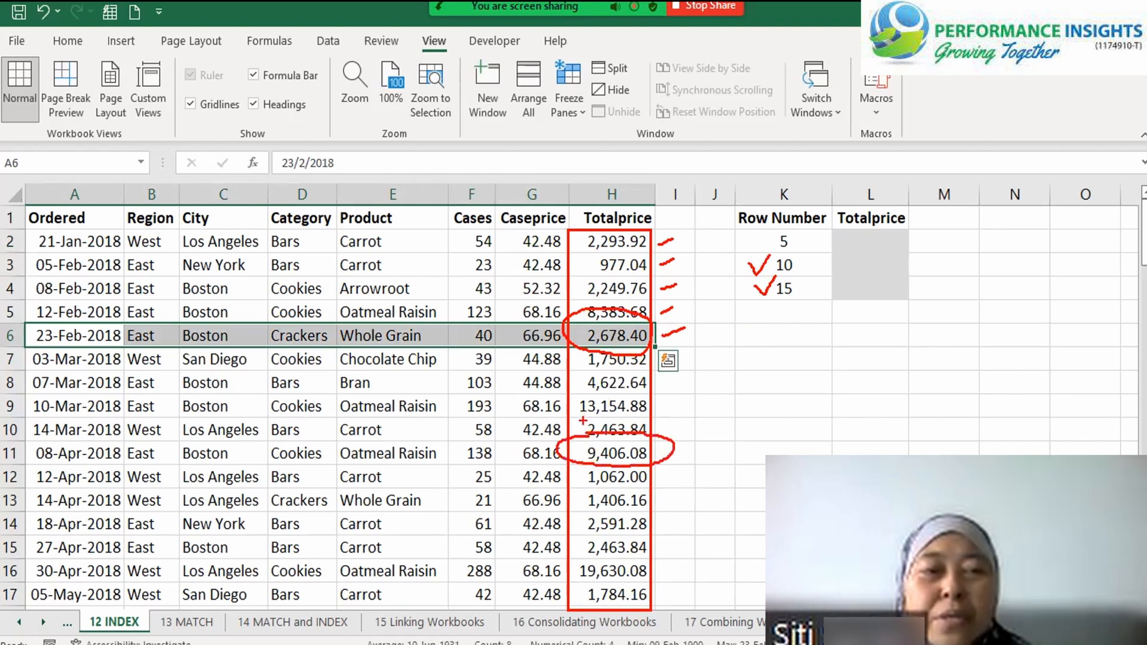
pyautogui.moveTo(573, 563)
pyautogui.mouseDown()
pyautogui.moveTo(569, 583)
pyautogui.moveTo(661, 567)
pyautogui.moveTo(582, 557)
pyautogui.mouseUp()
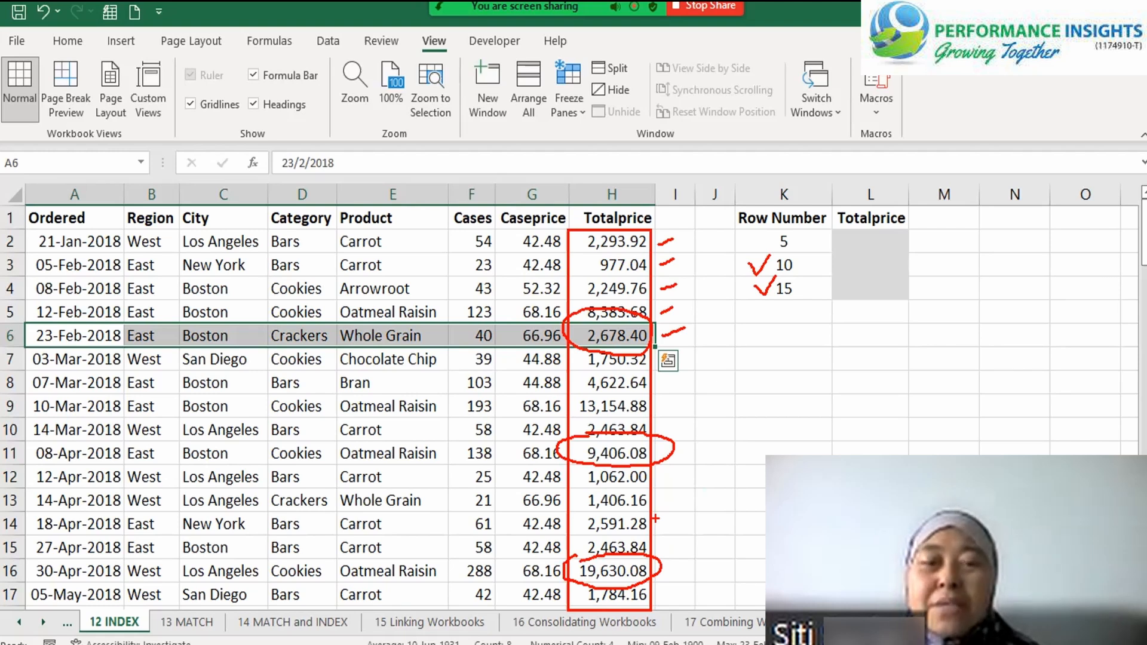
# Annotate the Row Number heading with a box, an arrow and the text "Index Number", and clear all screen annotations
pyautogui.moveTo(735, 199)
pyautogui.mouseDown()
pyautogui.moveTo(816, 210)
pyautogui.moveTo(848, 230)
pyautogui.mouseUp()
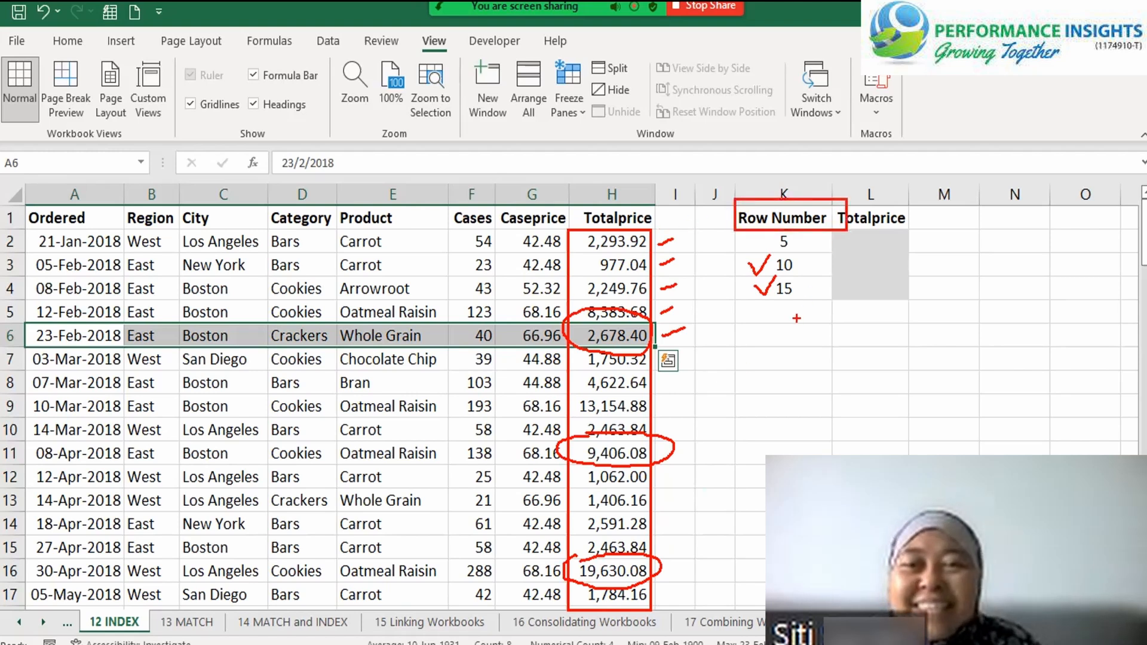
pyautogui.moveTo(797, 318); pyautogui.dragTo(786, 416)
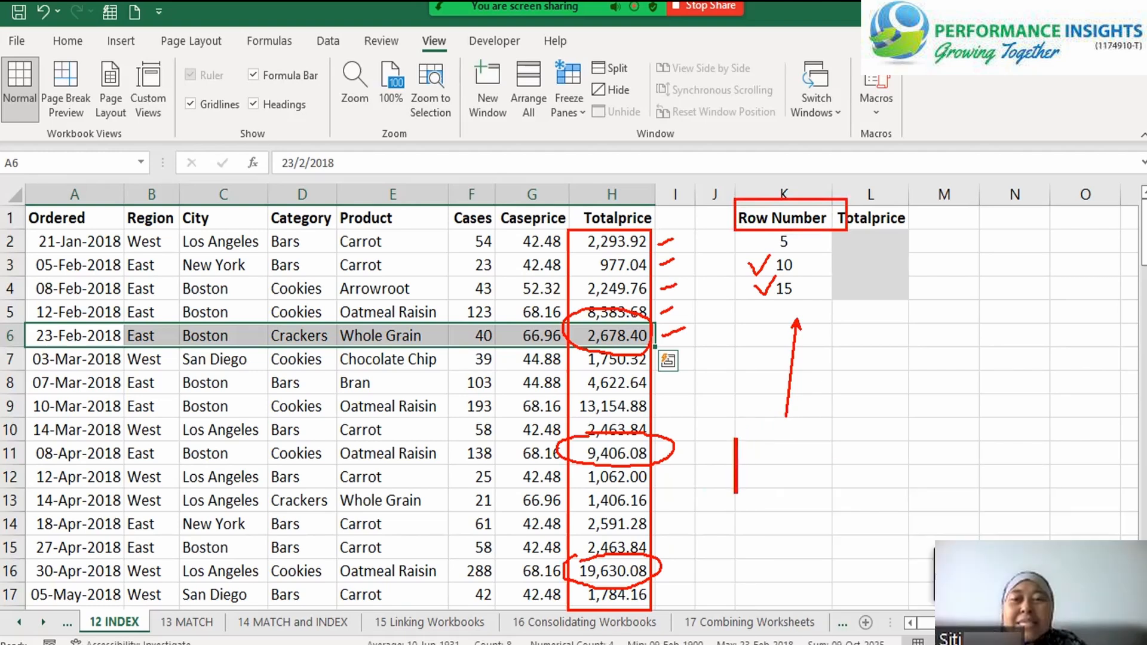
pyautogui.write('Inde')
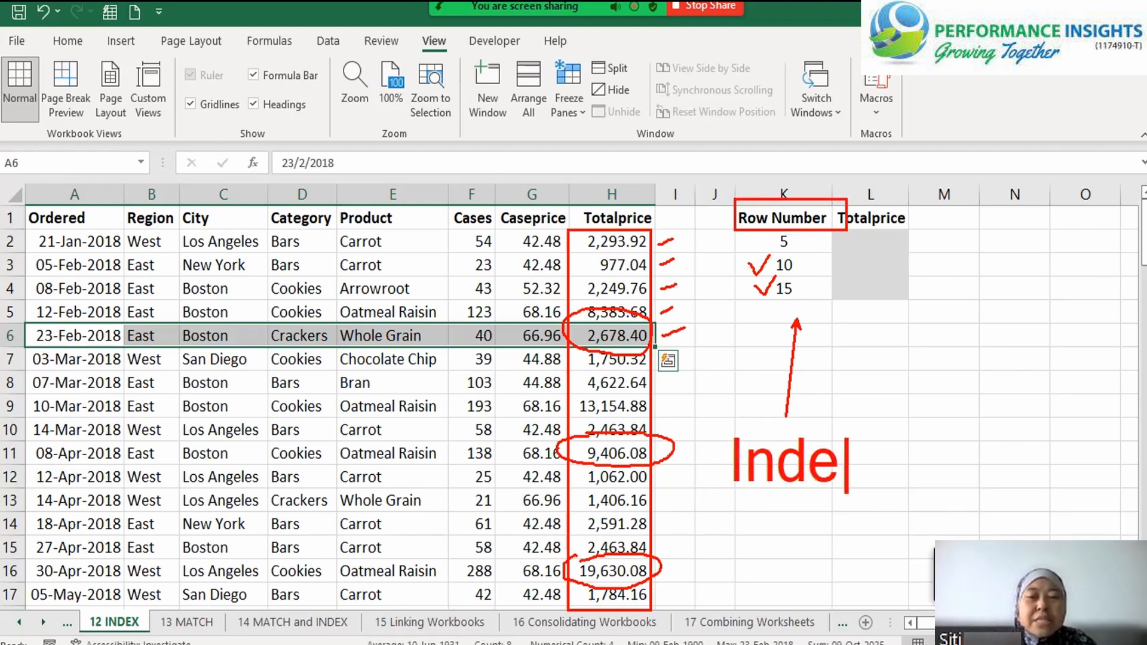
pyautogui.write('x Num')
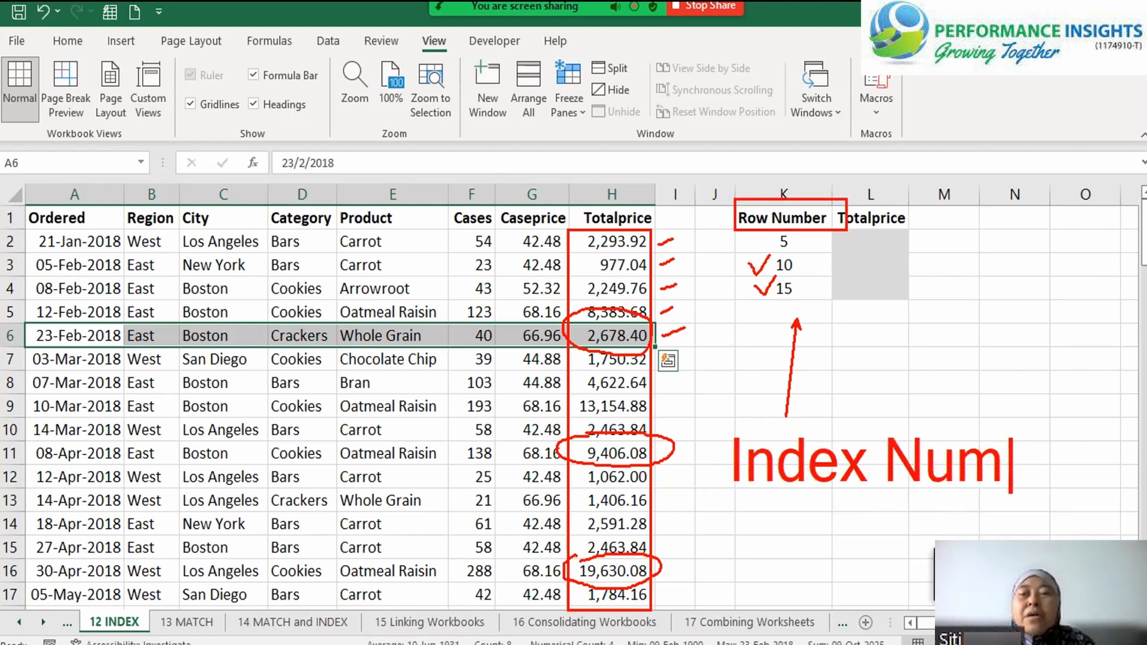
pyautogui.write('ber`')
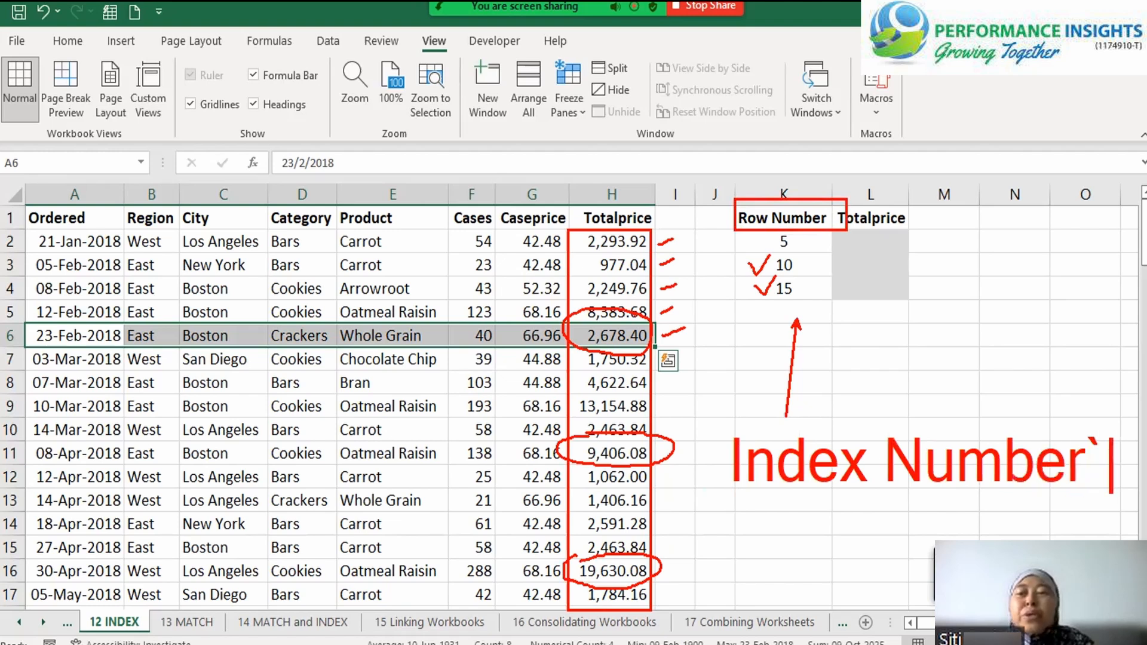
pyautogui.press('BackSpace')
pyautogui.press('Escape')
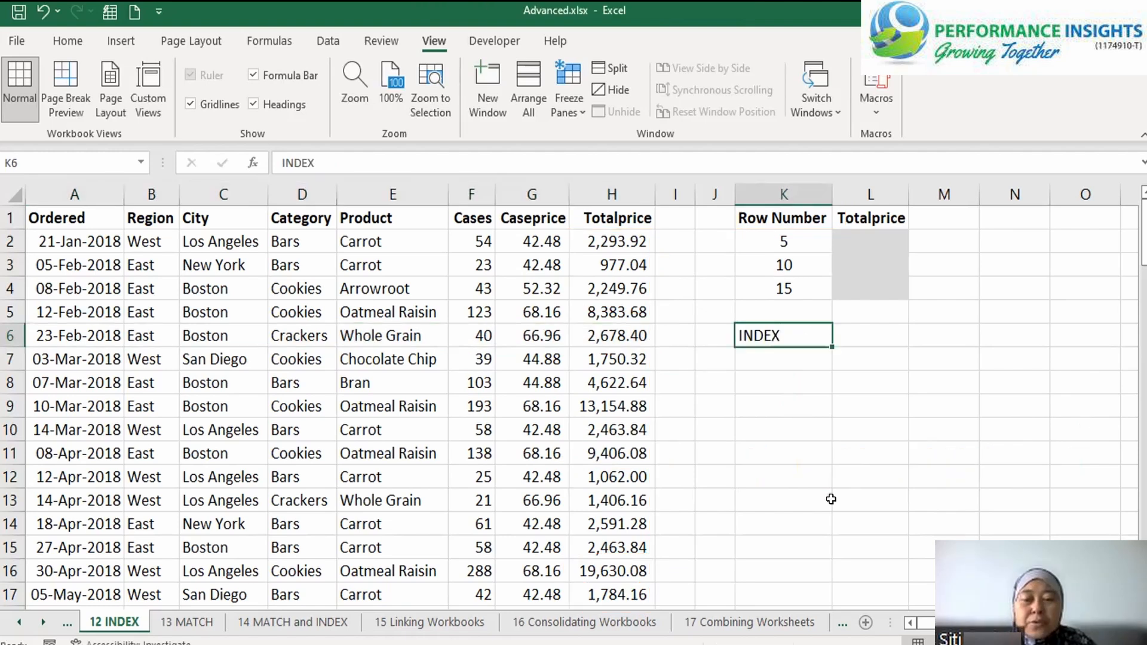
# Bold the INDEX heading in K6 and enter the label "1) Array" in K7
pyautogui.hotkey('ctrl', 'b')
pyautogui.press('Return')
pyautogui.write('1')
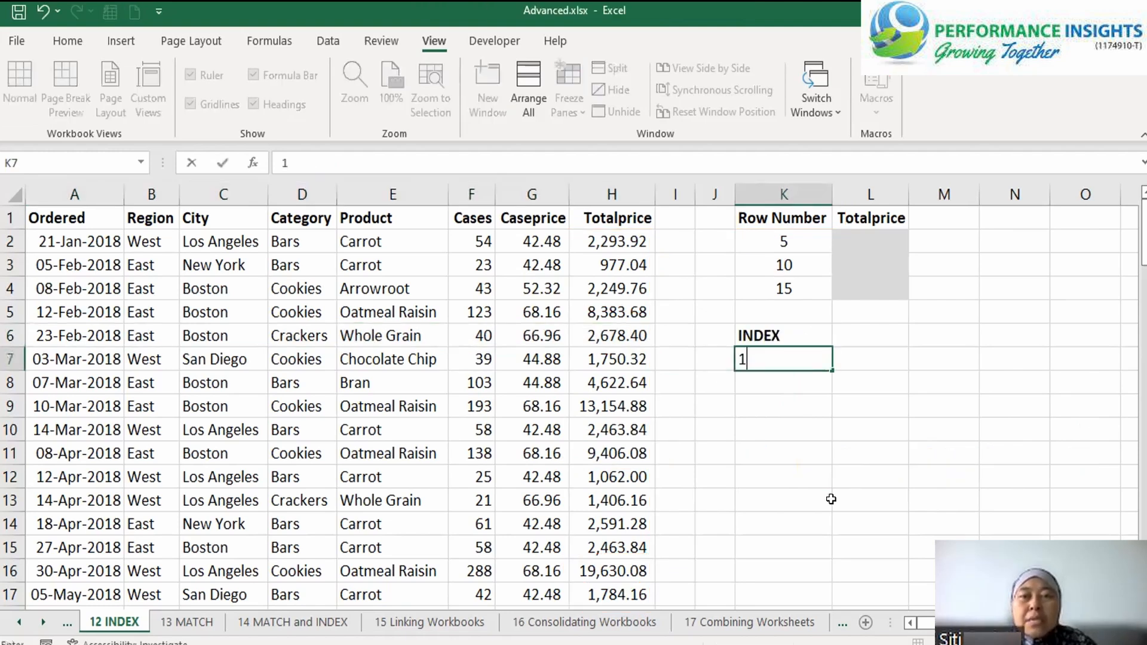
pyautogui.write(') Array')
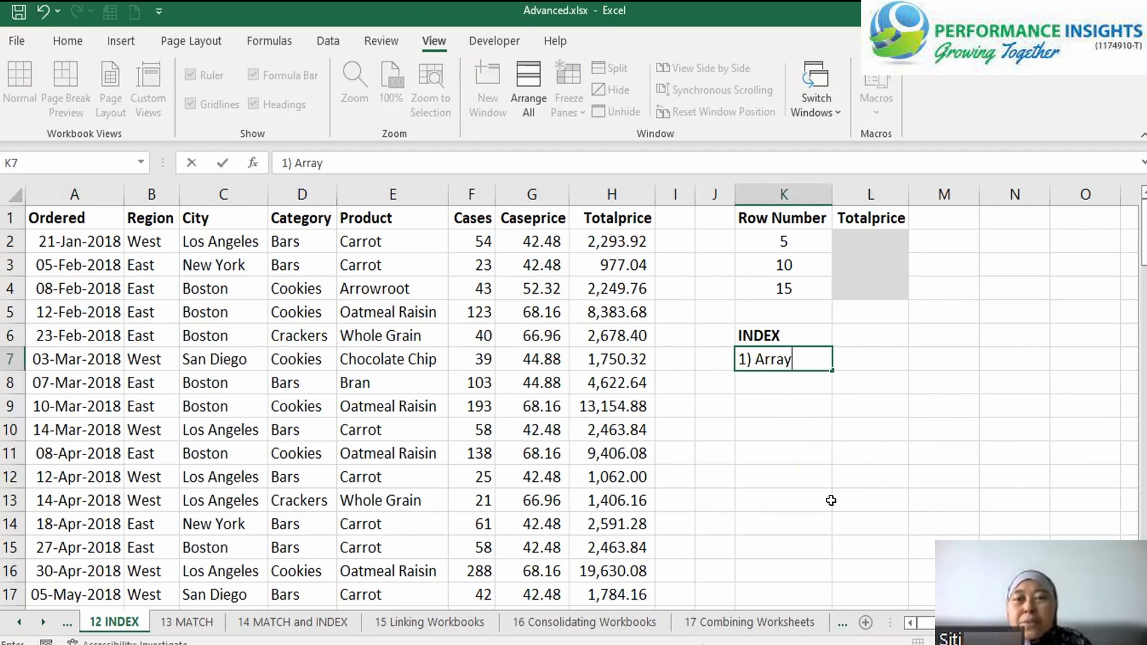
pyautogui.click(880, 219)
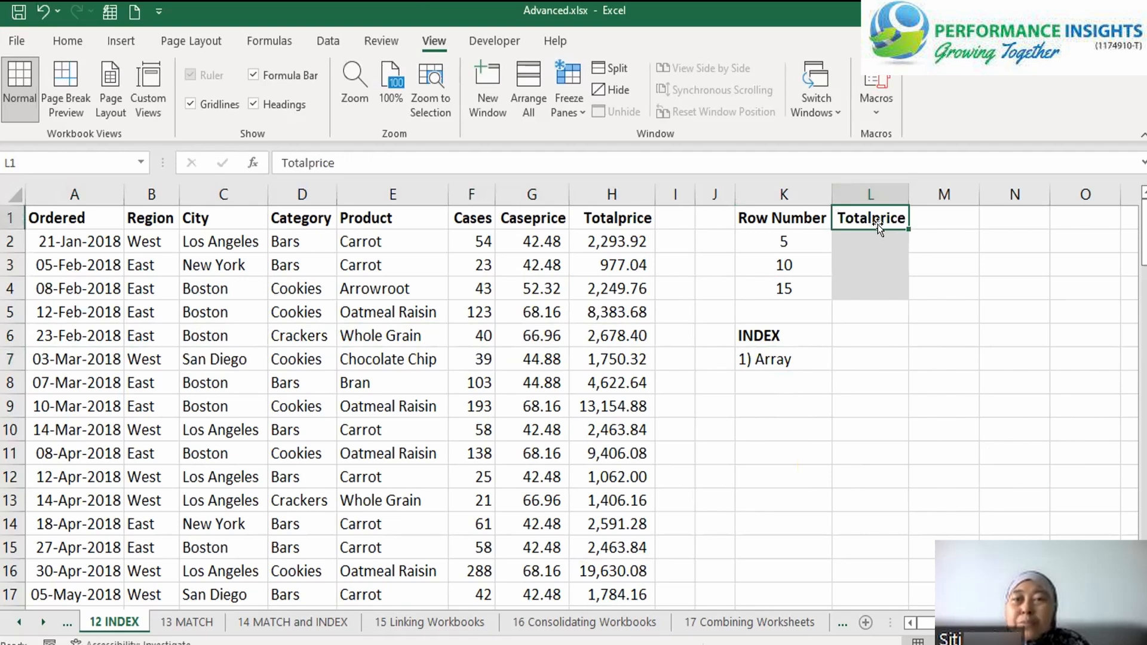
# Start a formula in L7 that references the Totalprice values as the absolute range $H$2:$H$101
pyautogui.click(628, 198)
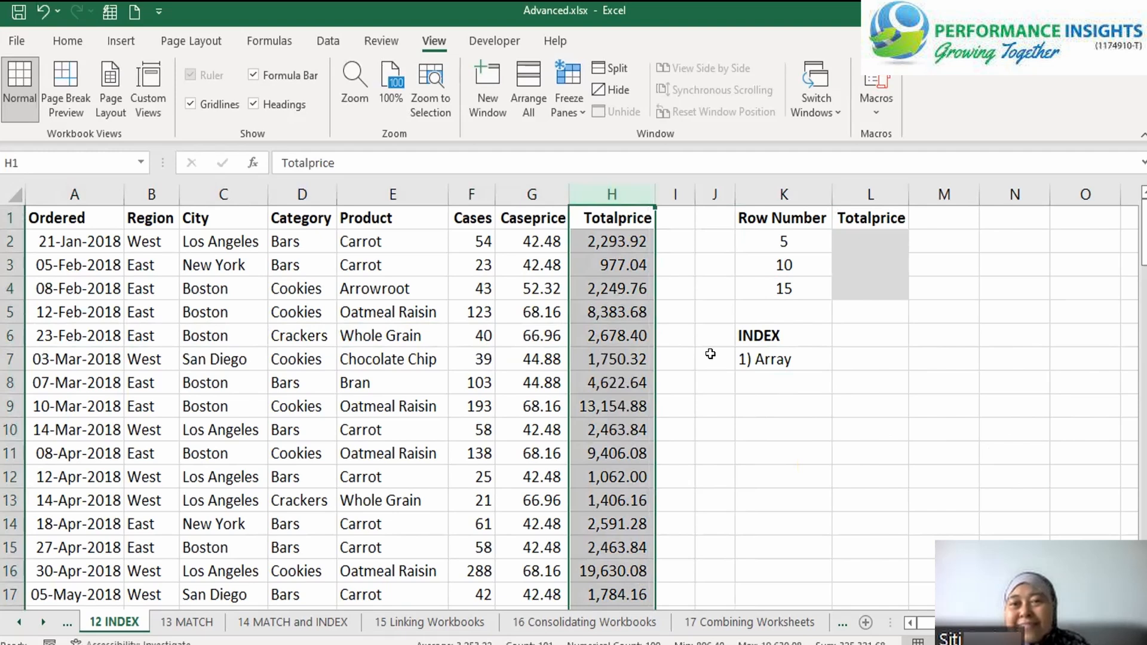
pyautogui.click(886, 365)
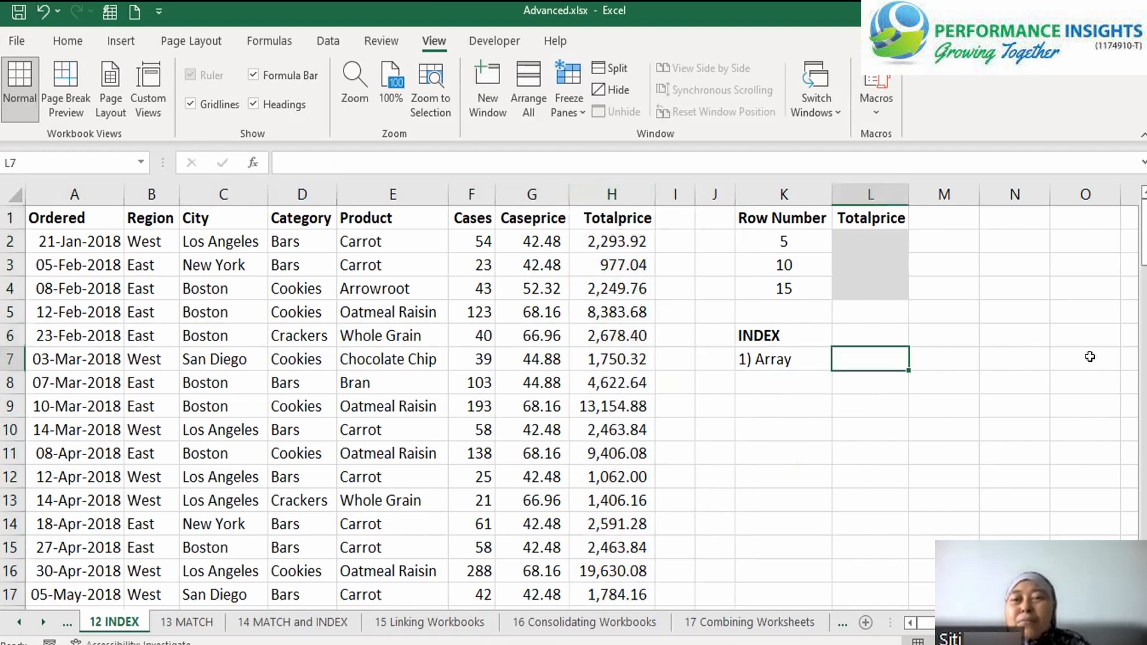
pyautogui.write('=')
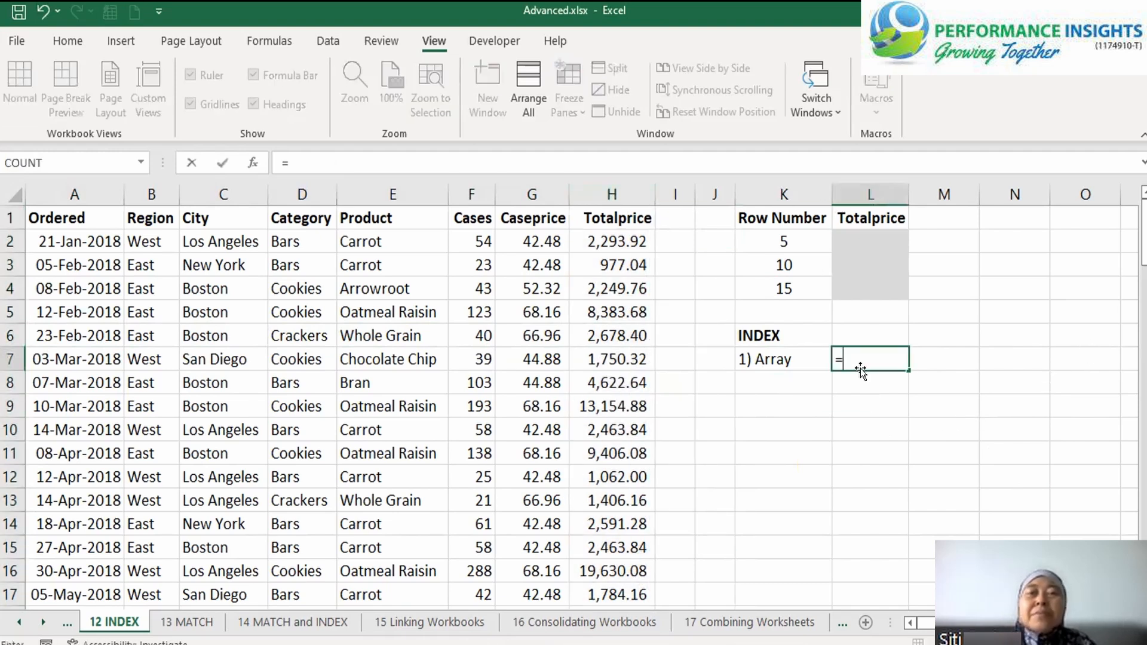
pyautogui.click(616, 242)
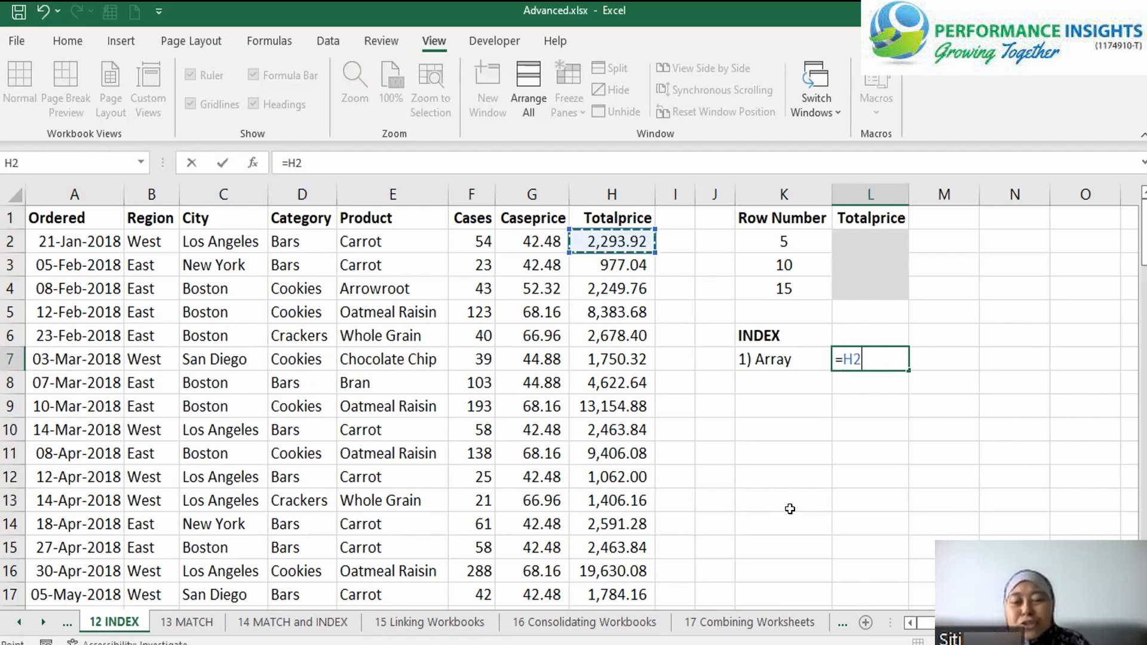
pyautogui.hotkey('ctrl', 'shift', 'Down')
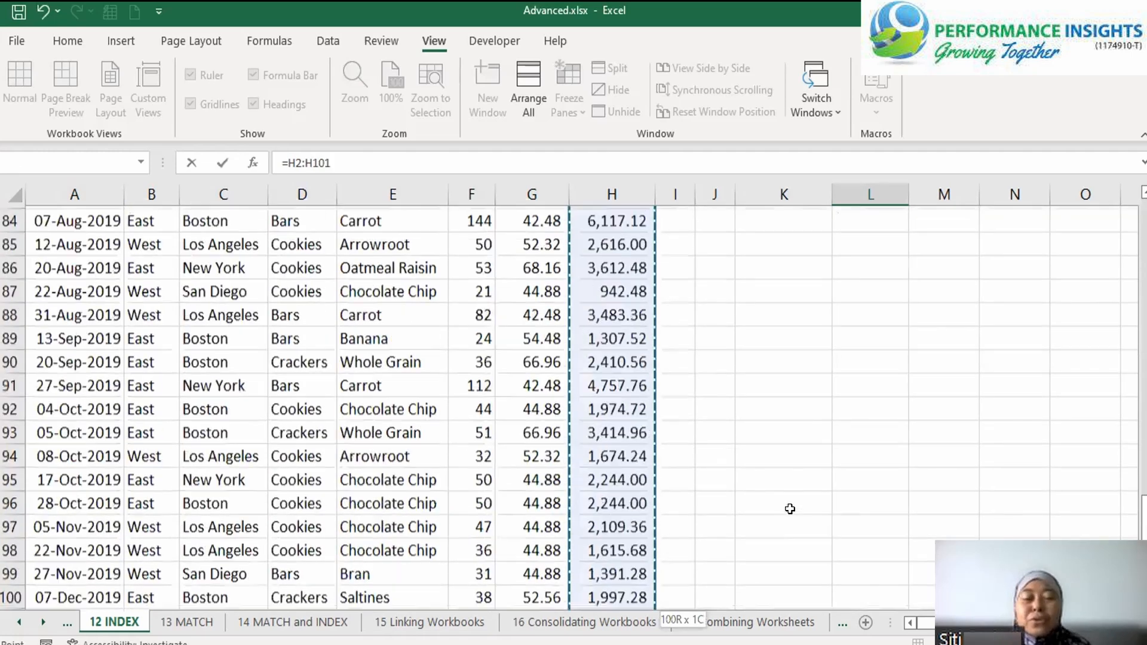
pyautogui.press('F4')
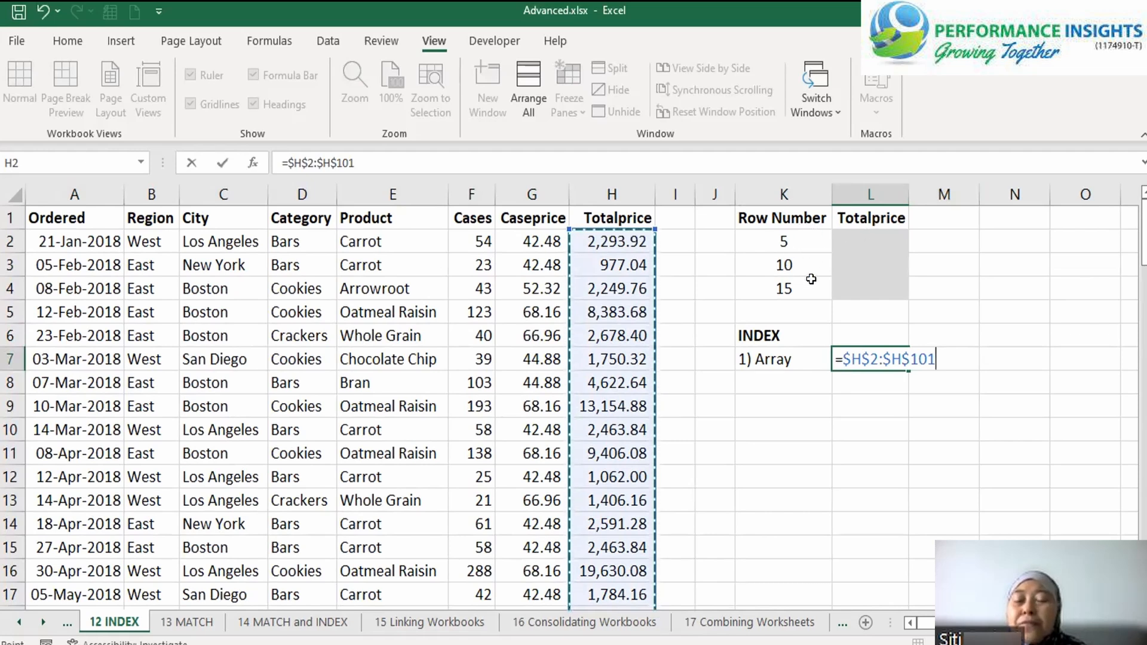
# Remove the equals sign to keep $H$2:$H$101 as plain text in L7, and autofit column L
pyautogui.moveTo(843, 353); pyautogui.dragTo(866, 402)
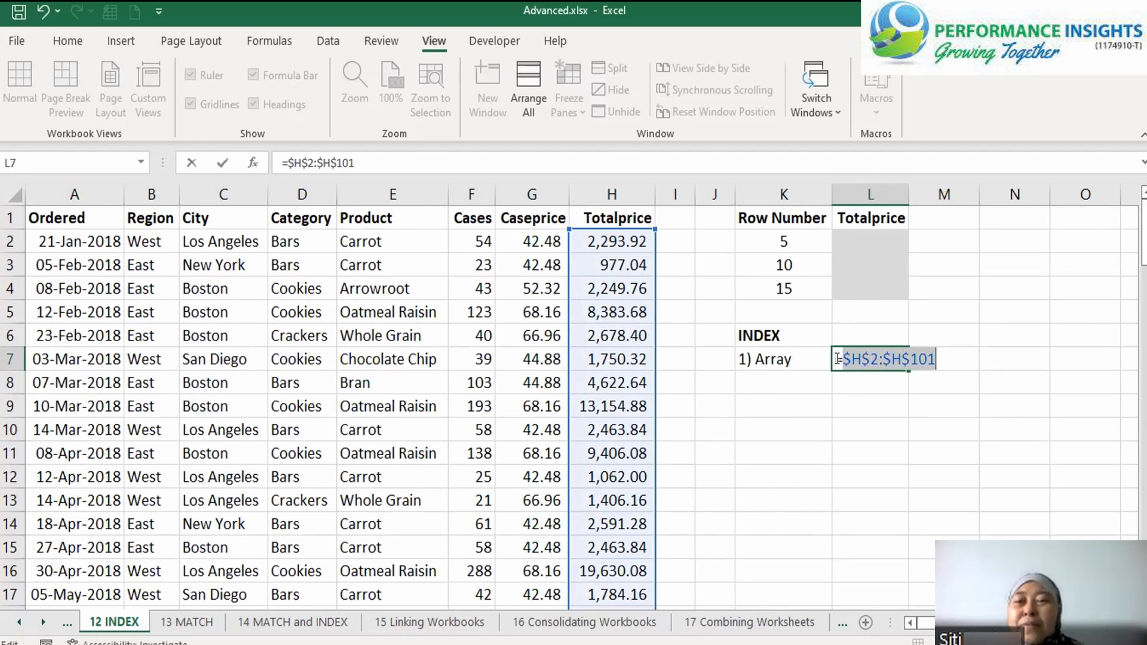
pyautogui.press('Left')
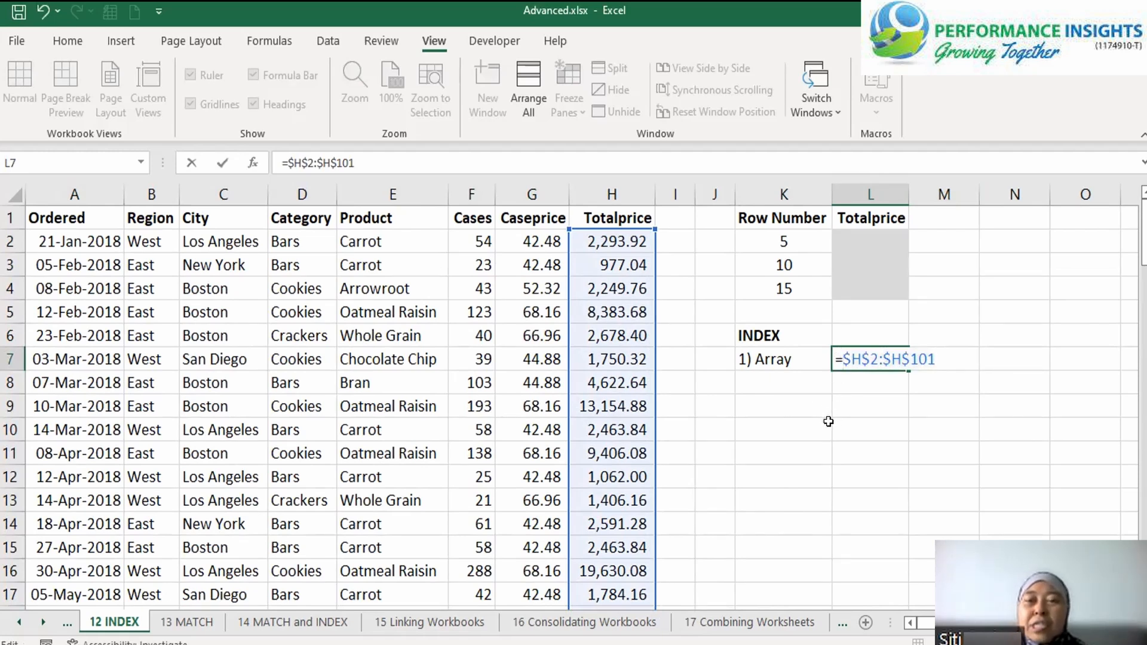
pyautogui.press('BackSpace')
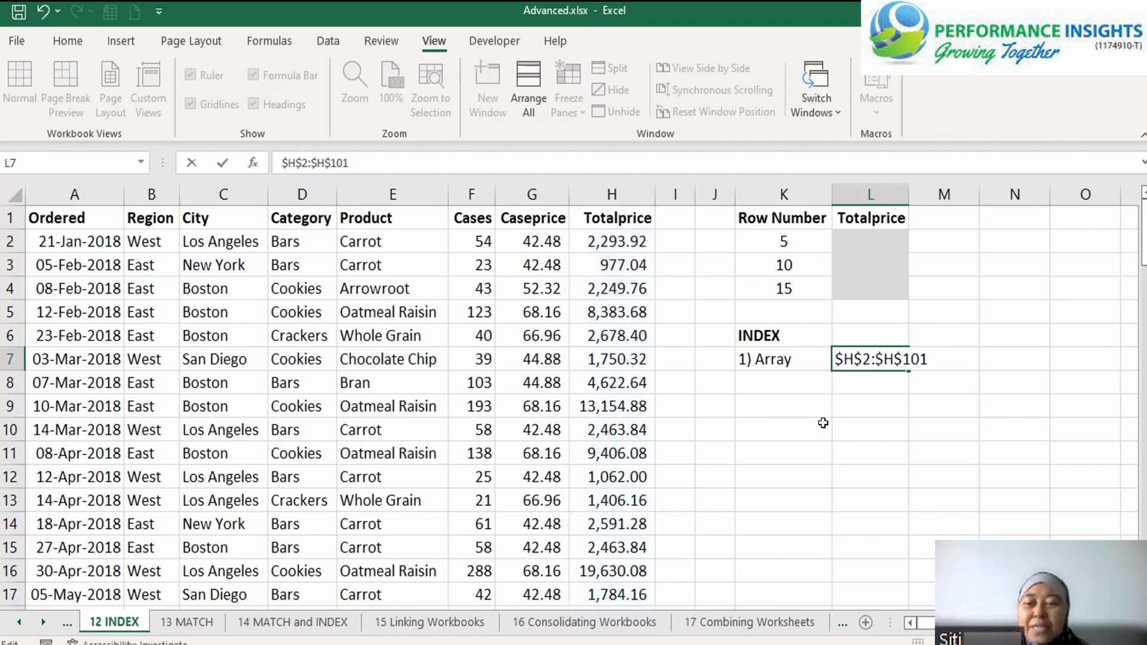
pyautogui.press('Return')
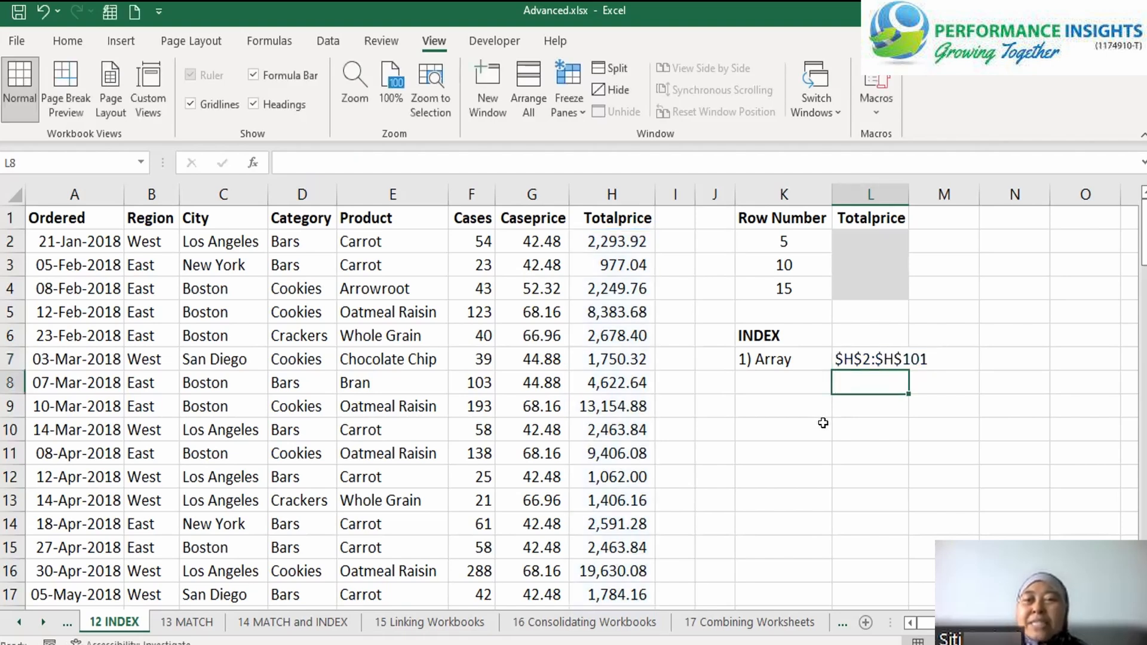
pyautogui.doubleClick(908, 195)
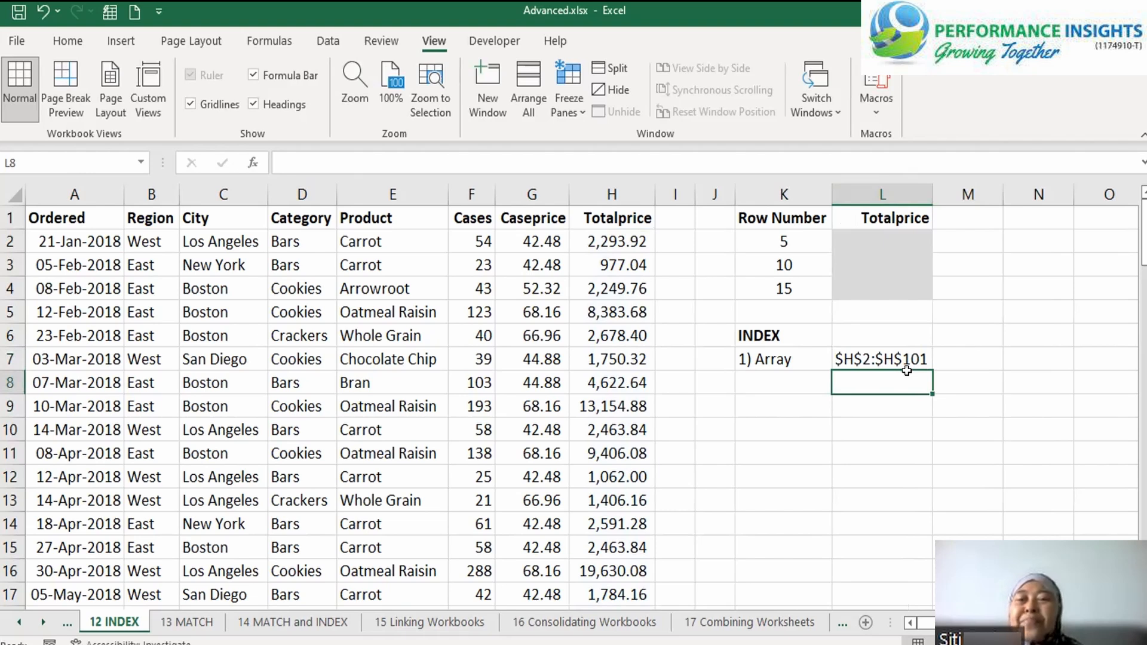
# Enter the label "2) Row Num" in K8 and select the empty cell L8 beside it
pyautogui.press('Left')
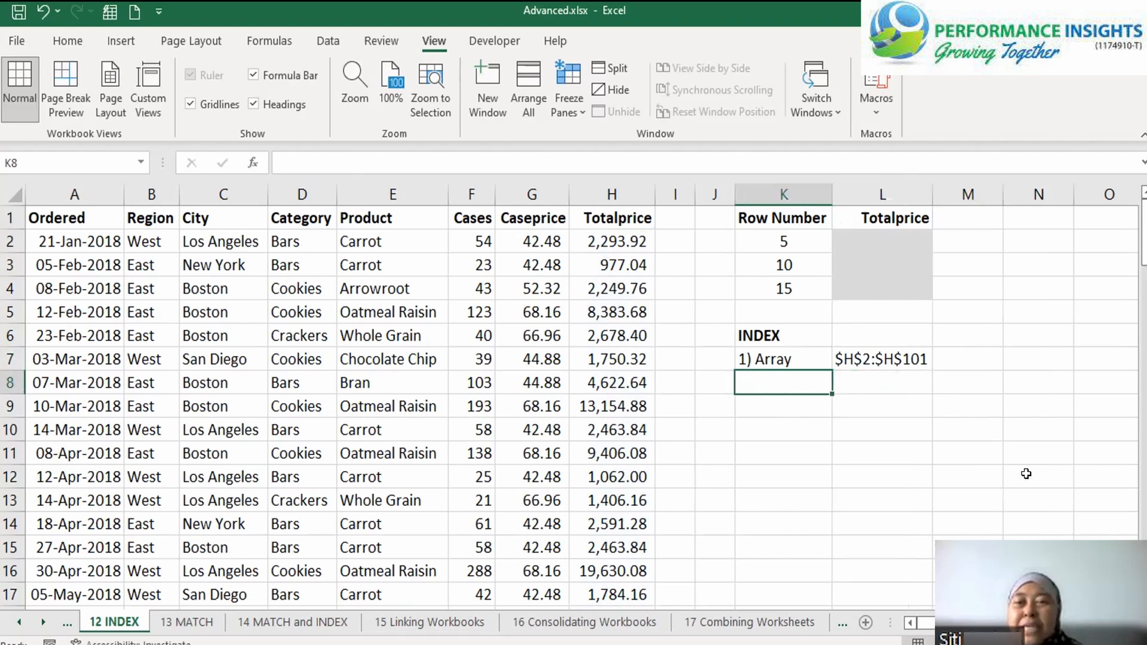
pyautogui.write('2) ')
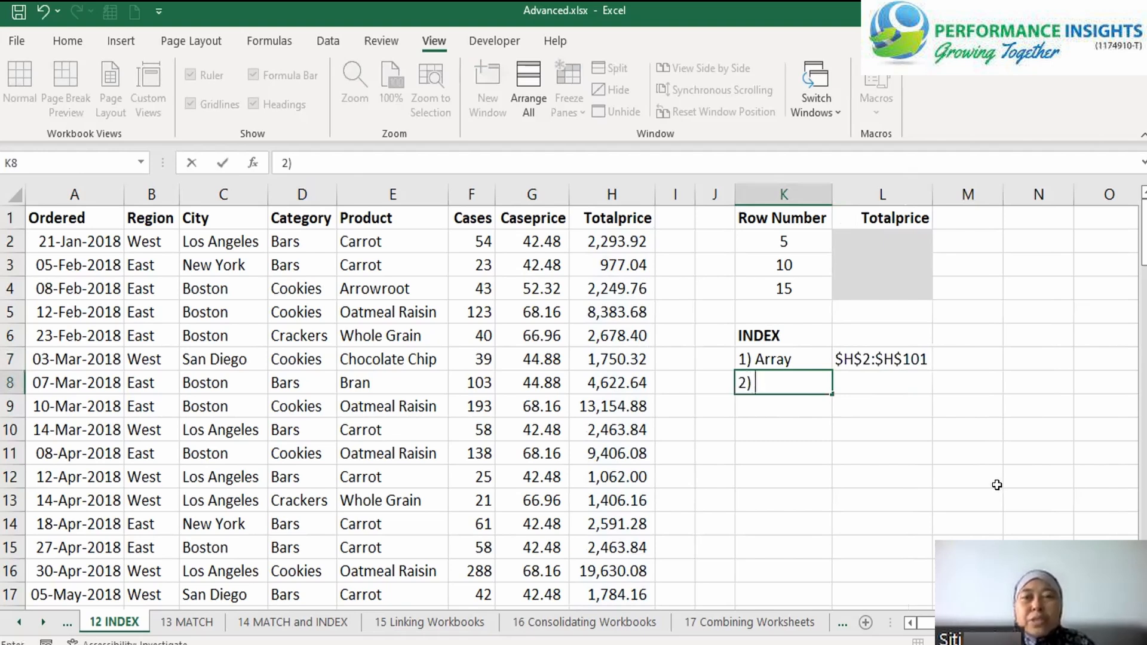
pyautogui.write('Ro')
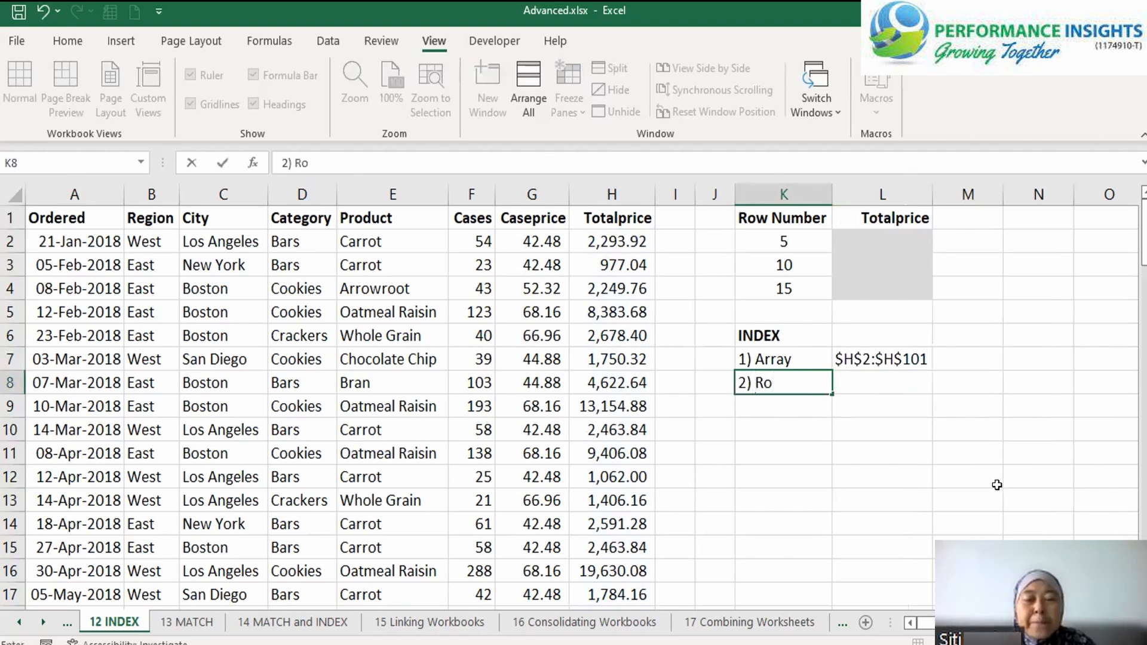
pyautogui.write('w Num')
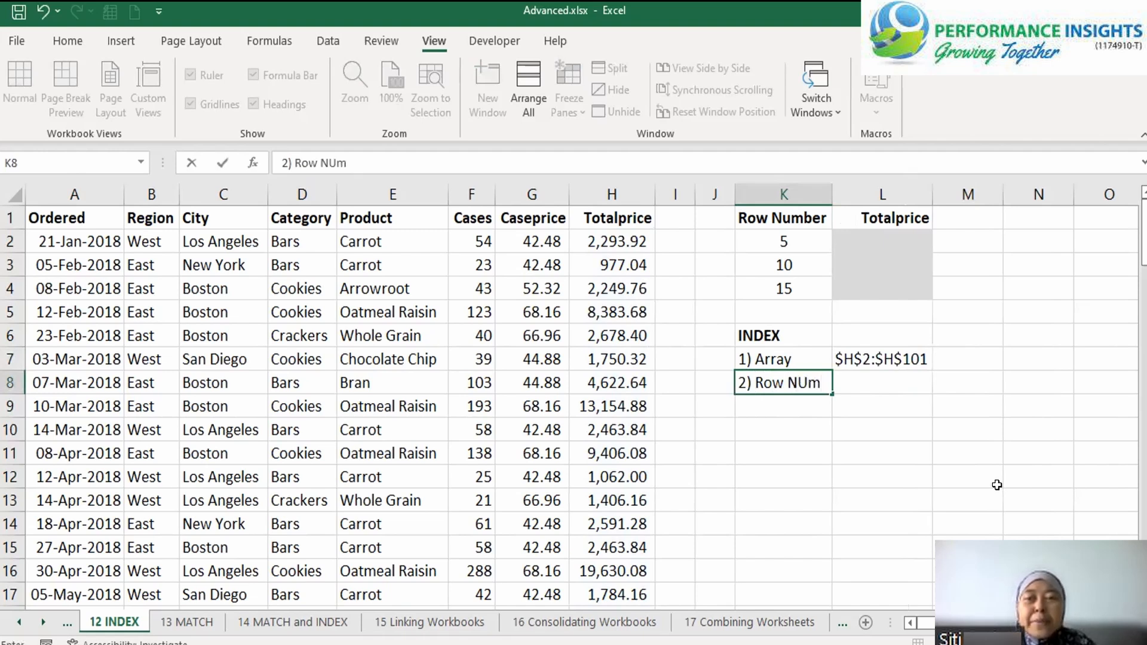
pyautogui.press('Tab')
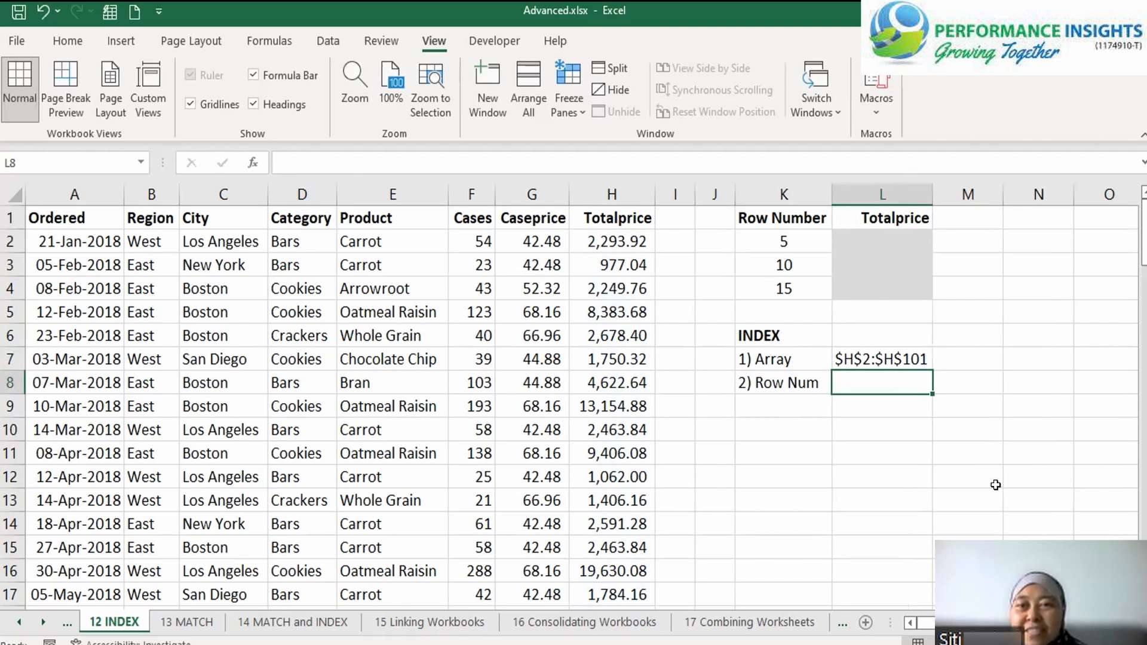
pyautogui.click(792, 238)
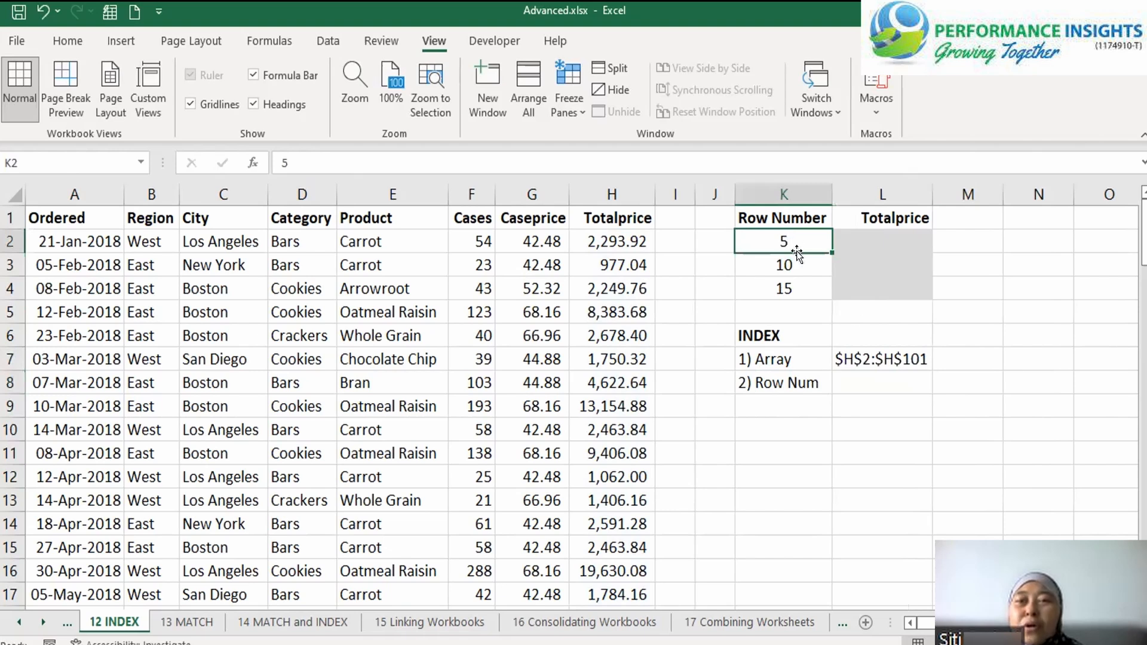
pyautogui.click(876, 382)
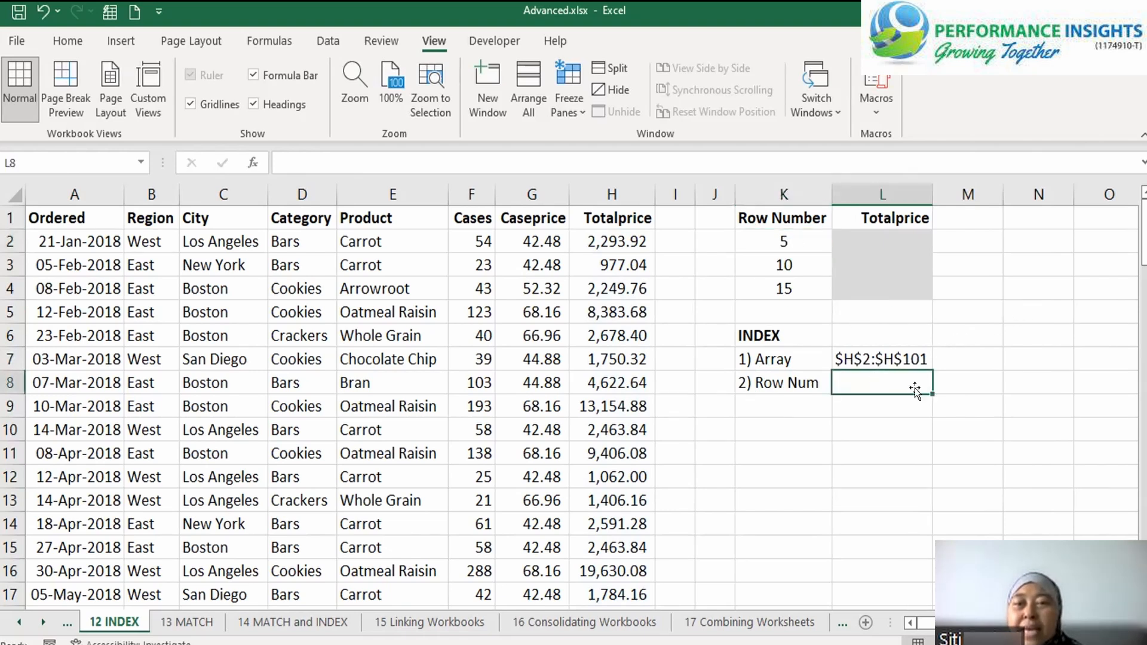
# Enter K2 in cell L8 as the note for the Row Num argument
pyautogui.write('K')
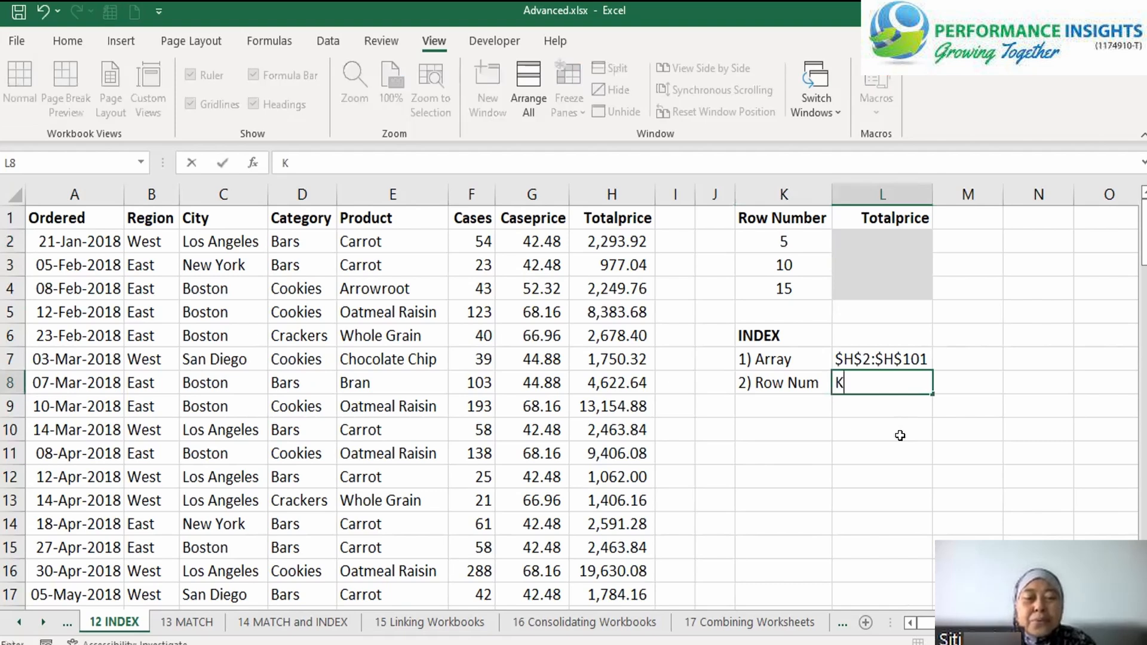
pyautogui.write('2')
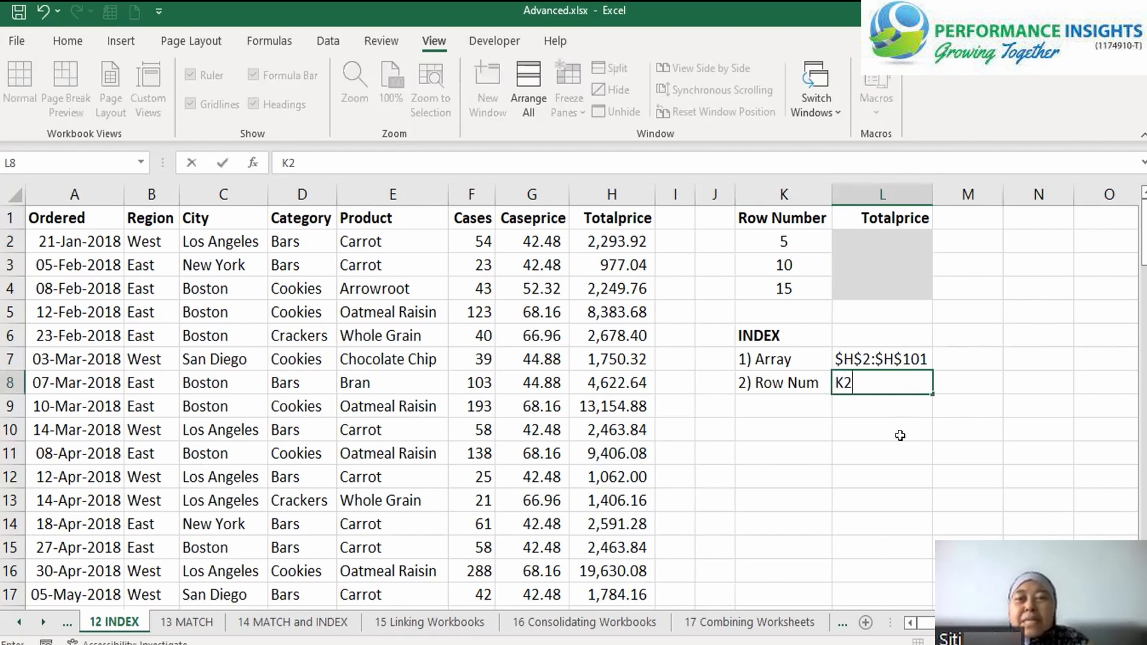
pyautogui.press('Return')
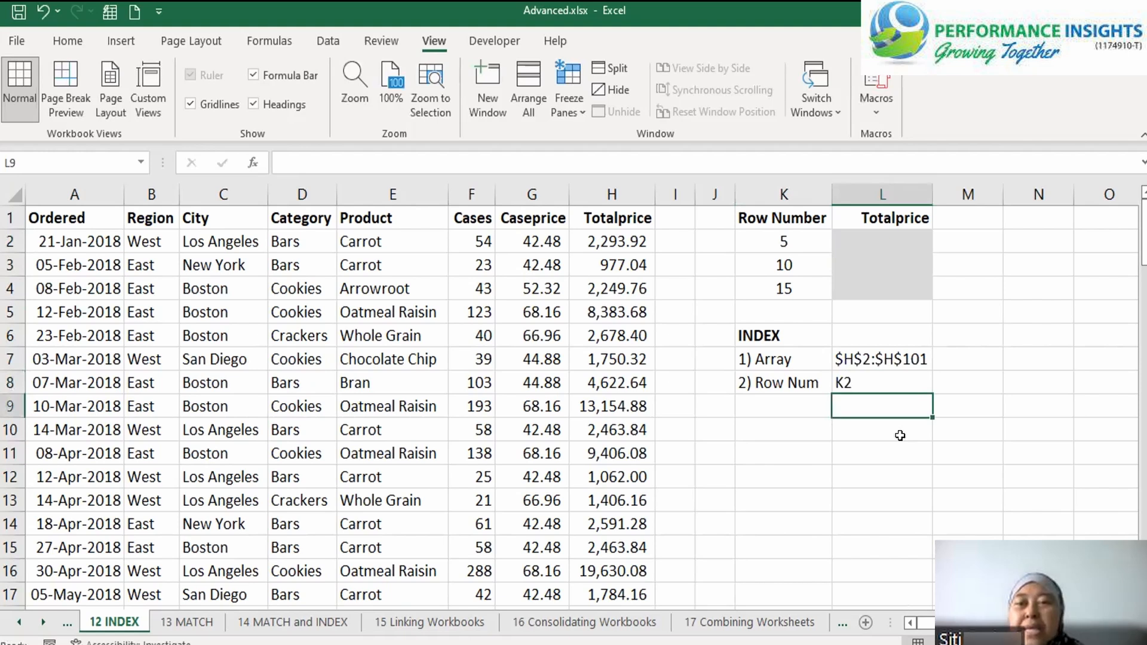
# Start an INDEX formula in L2 with the Totalprice values as the absolute array $H$2:$H$101
pyautogui.click(865, 242)
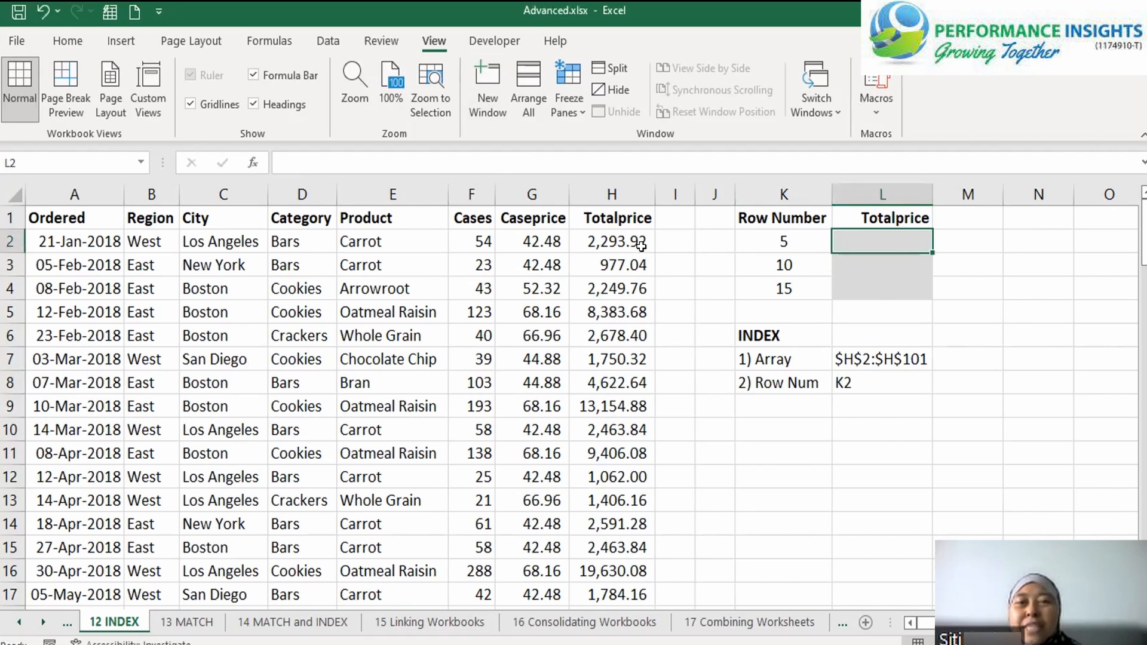
pyautogui.moveTo(638, 240); pyautogui.dragTo(614, 585)
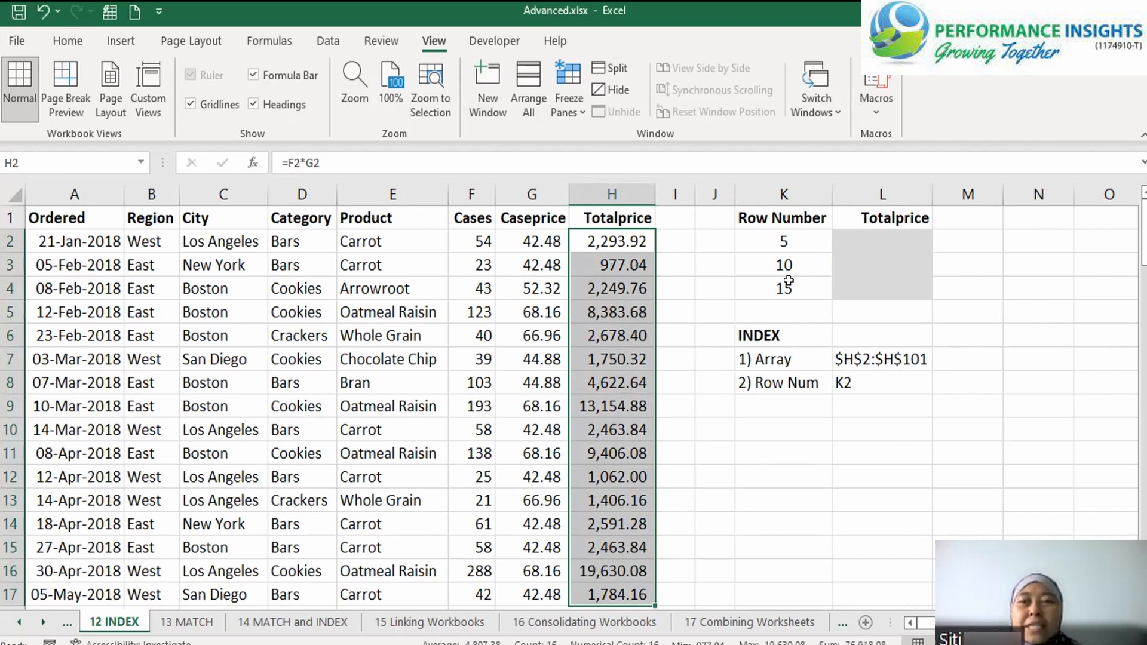
pyautogui.click(862, 250)
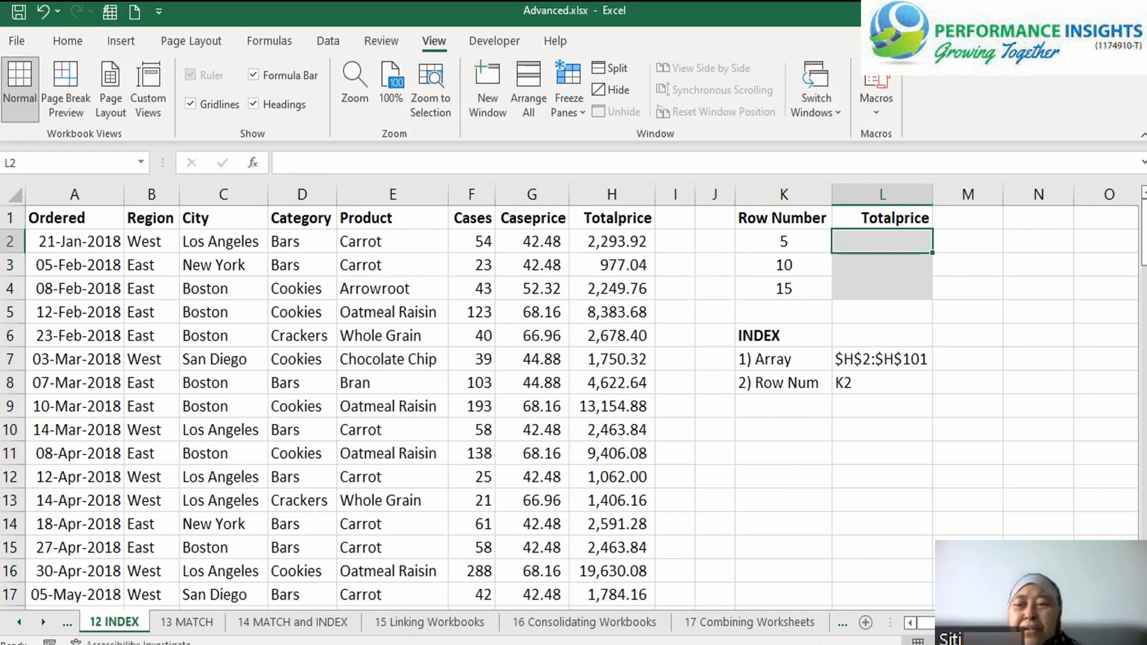
pyautogui.hscroll(2, 653, 391)
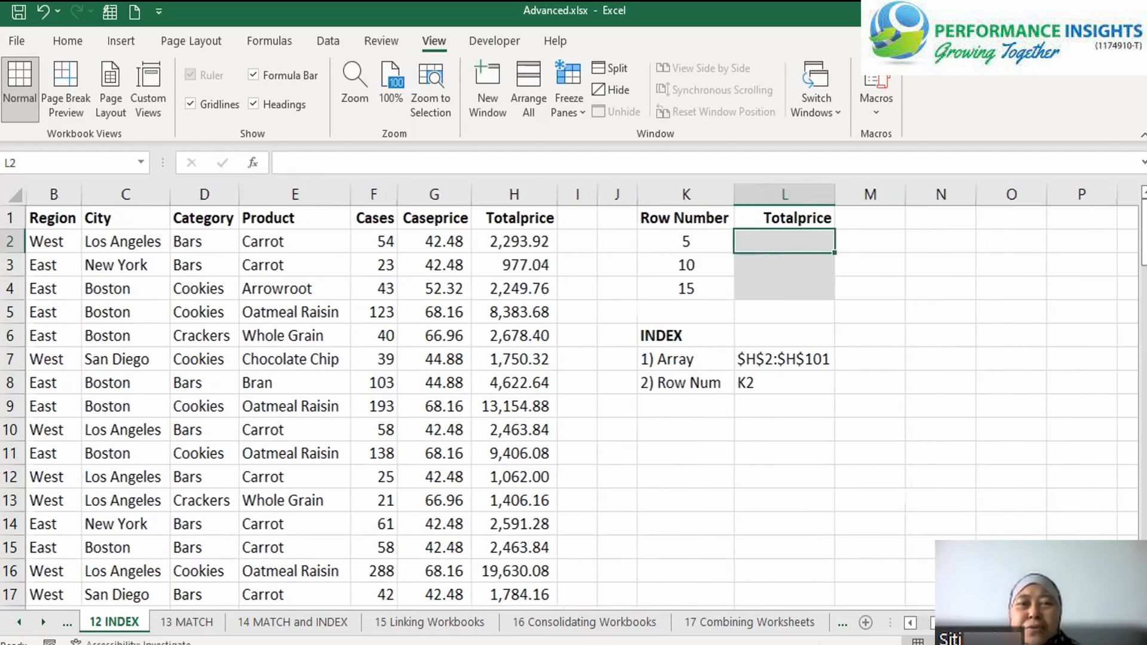
pyautogui.hscroll(2, 652, 382)
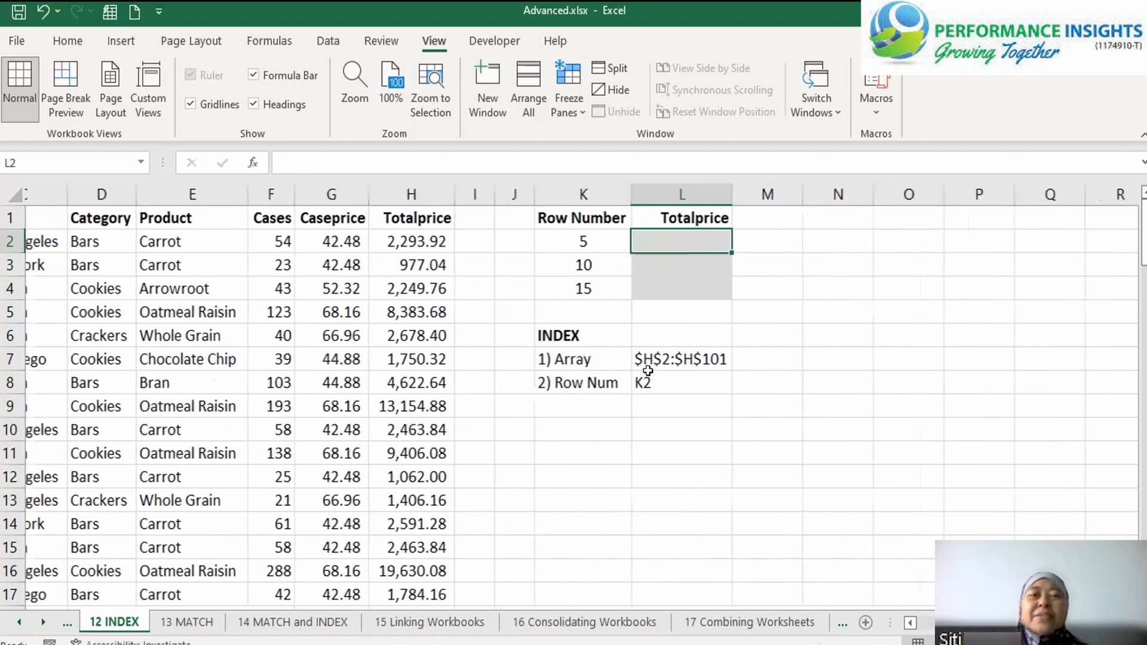
pyautogui.write('=INDEX(')
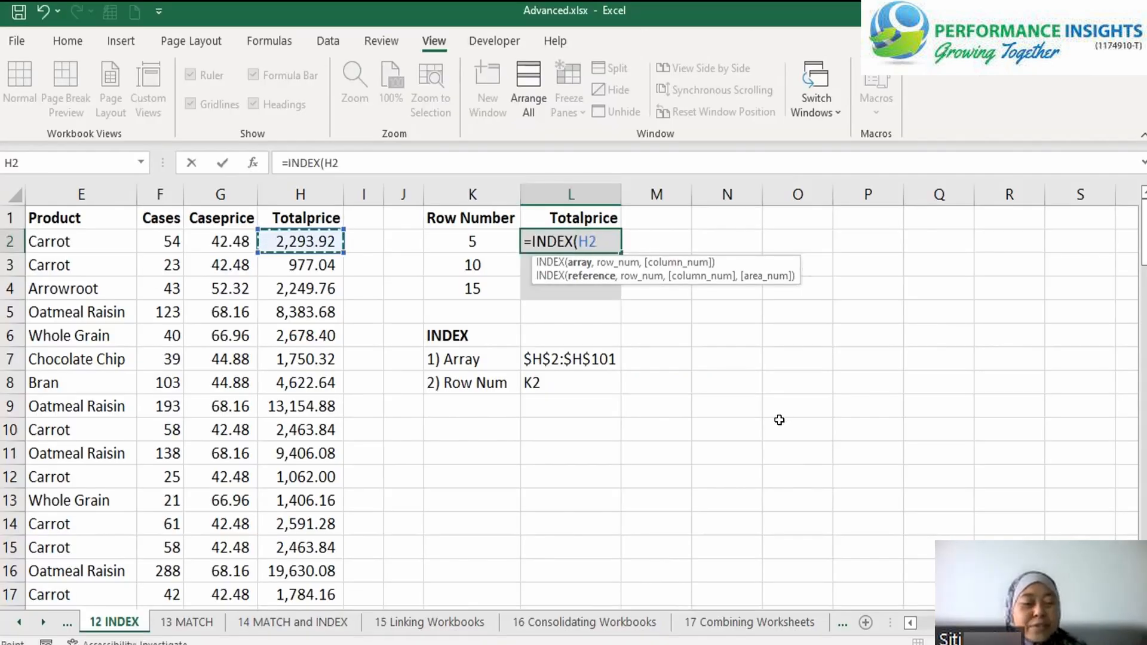
pyautogui.hotkey('ctrl', 'shift', 'Down')
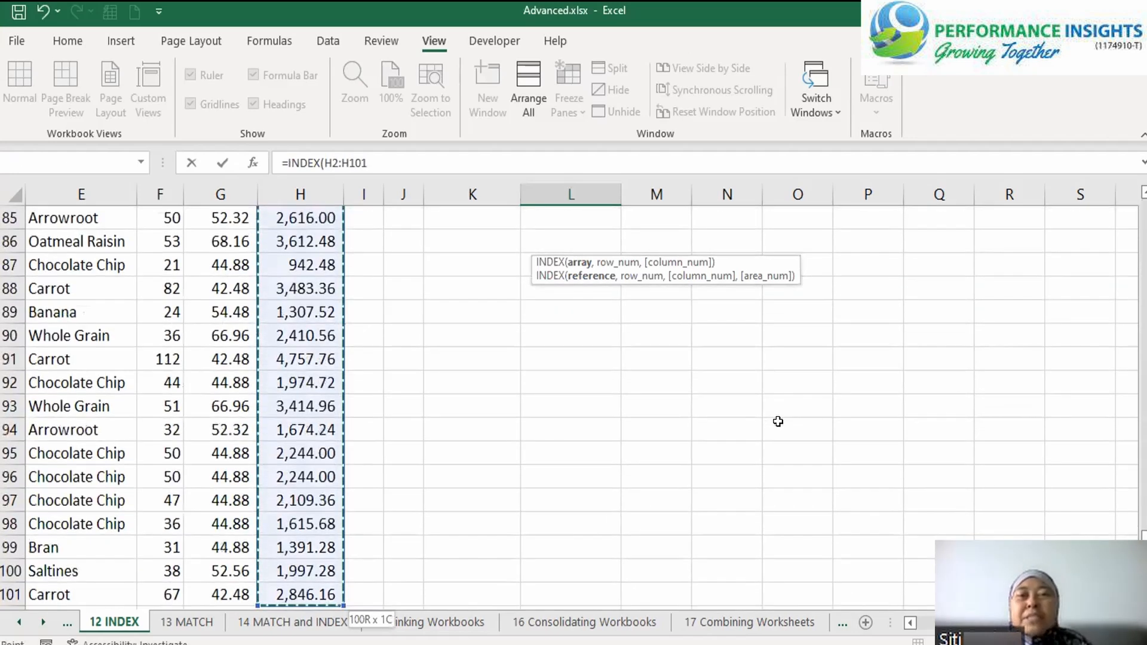
pyautogui.press('F4')
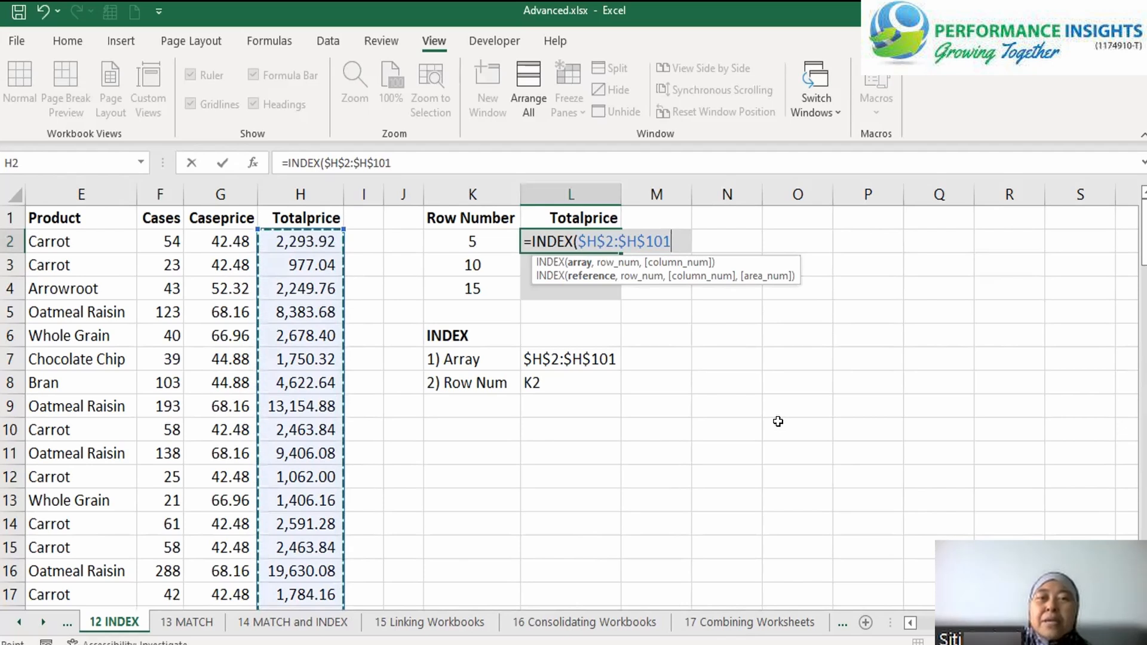
pyautogui.write(',')
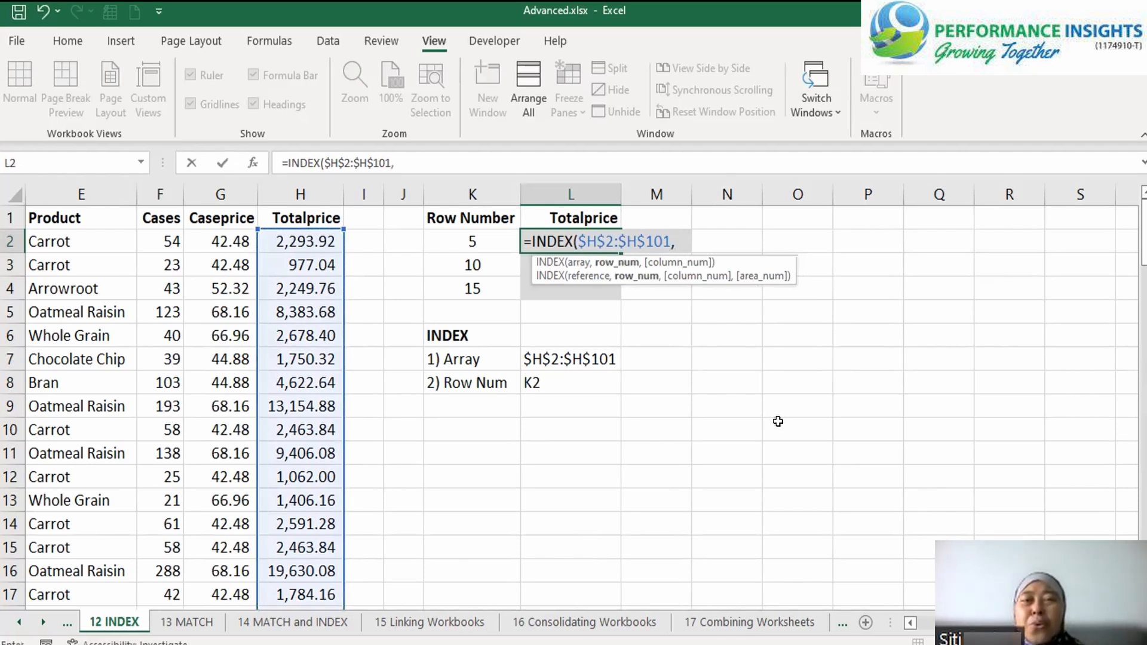
# Complete the INDEX formula in L2 with K2 as the row number and fill it down to L4
pyautogui.press('Left')
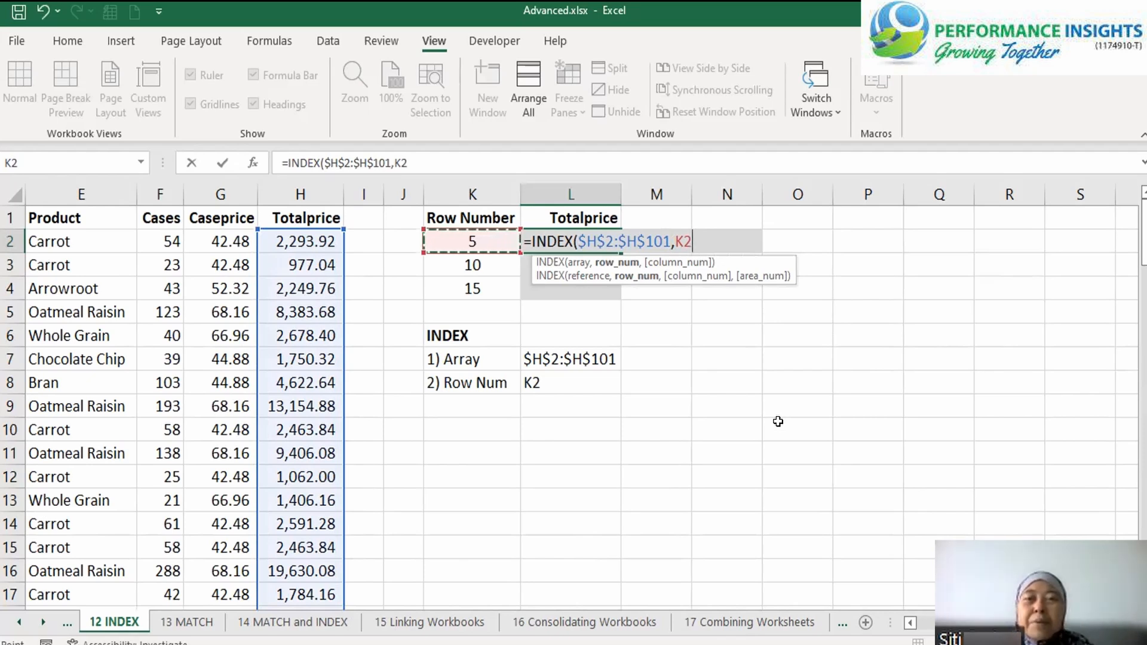
pyautogui.write(')')
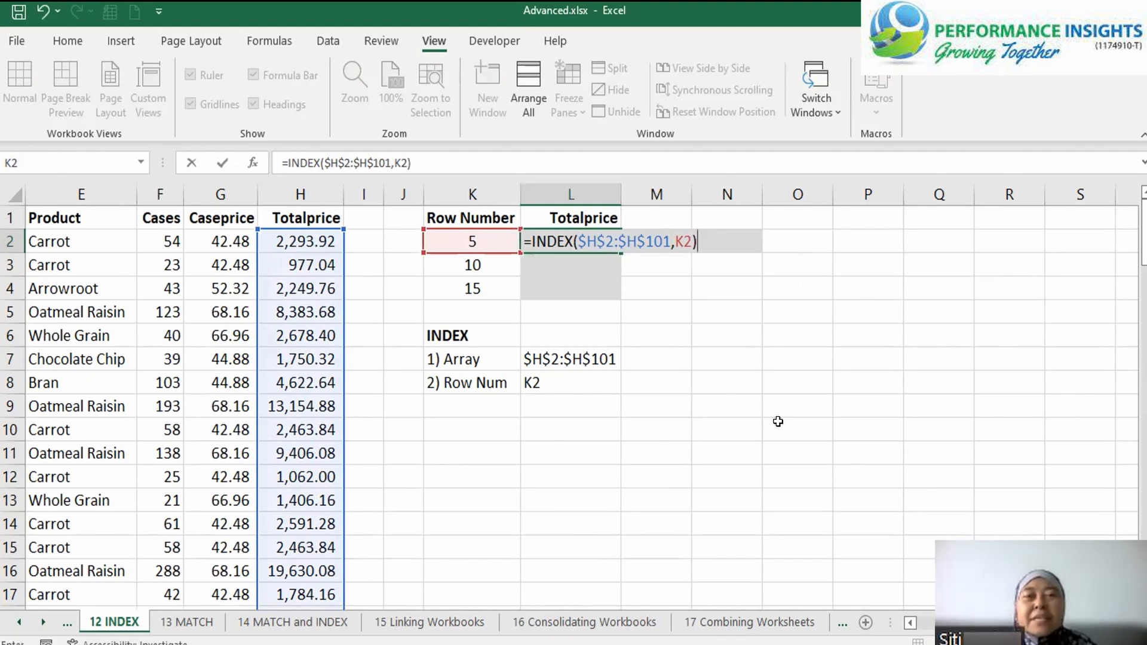
pyautogui.hotkey('ctrl', 'Return')
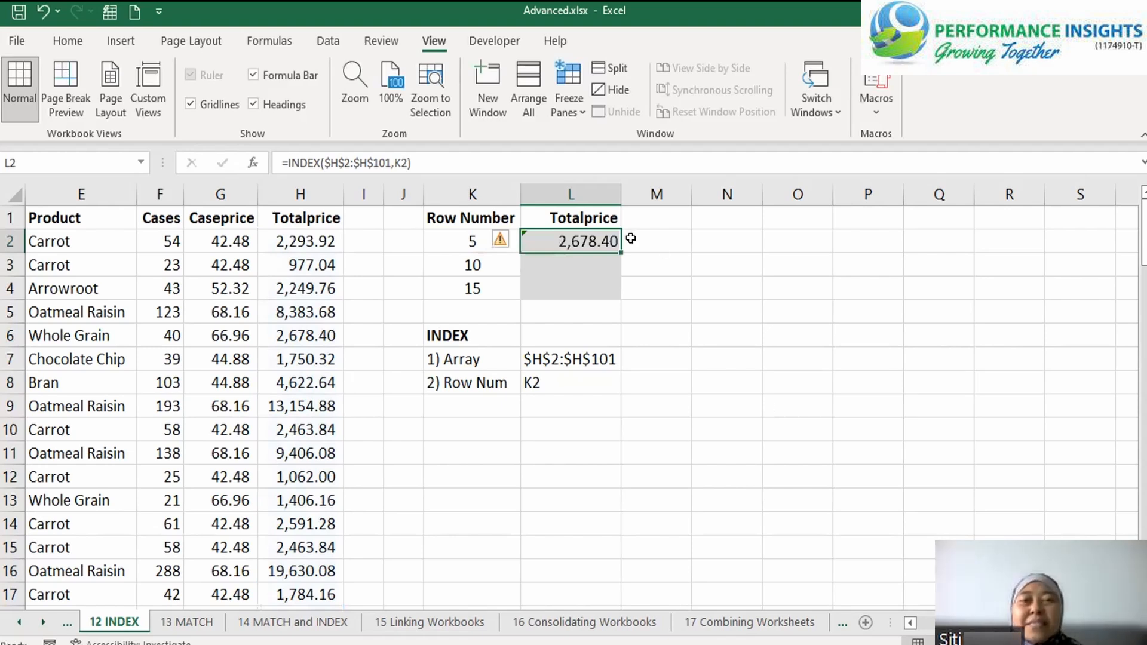
pyautogui.moveTo(619, 252); pyautogui.dragTo(619, 294)
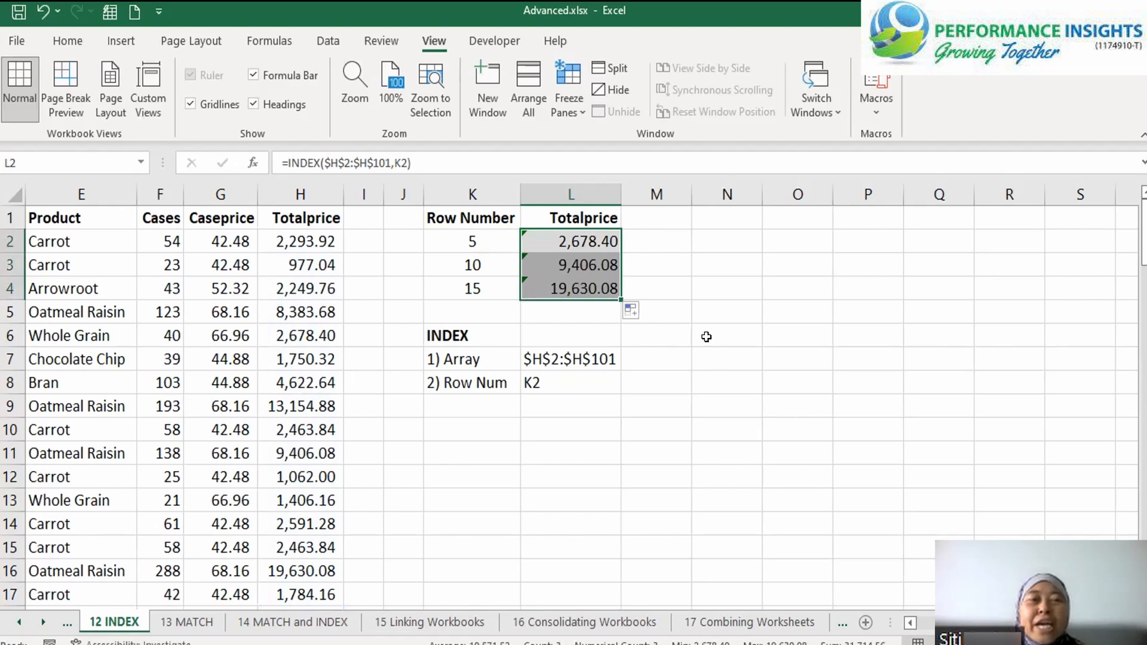